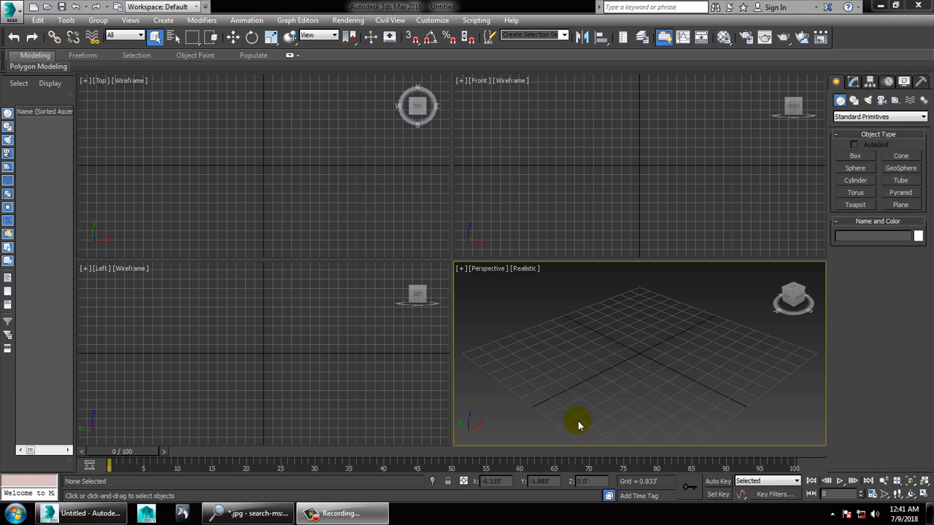
# Launch Notepad, write 'In this tutorial we will Model a stylish chair in 3dsmax / Lets get started..', and minimize it.
pyautogui.press('super+r')
pyautogui.write('n')
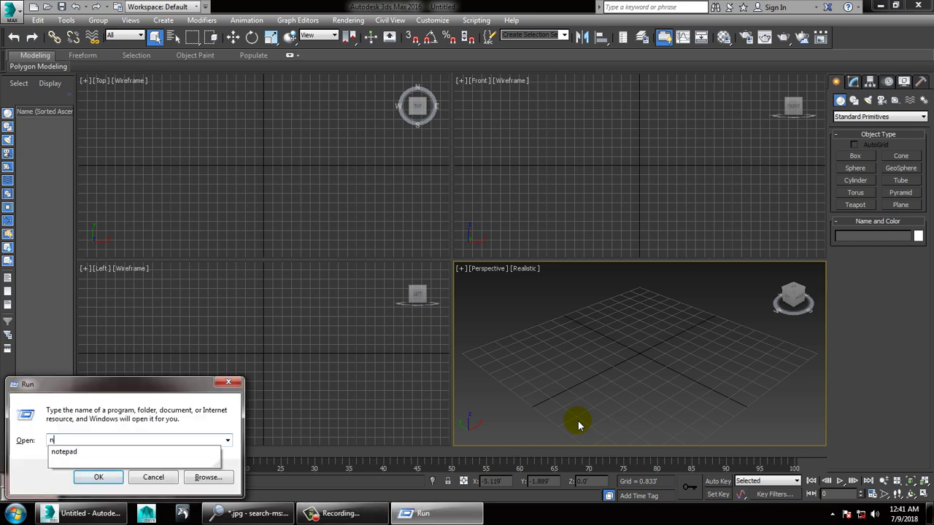
pyautogui.press('Down')
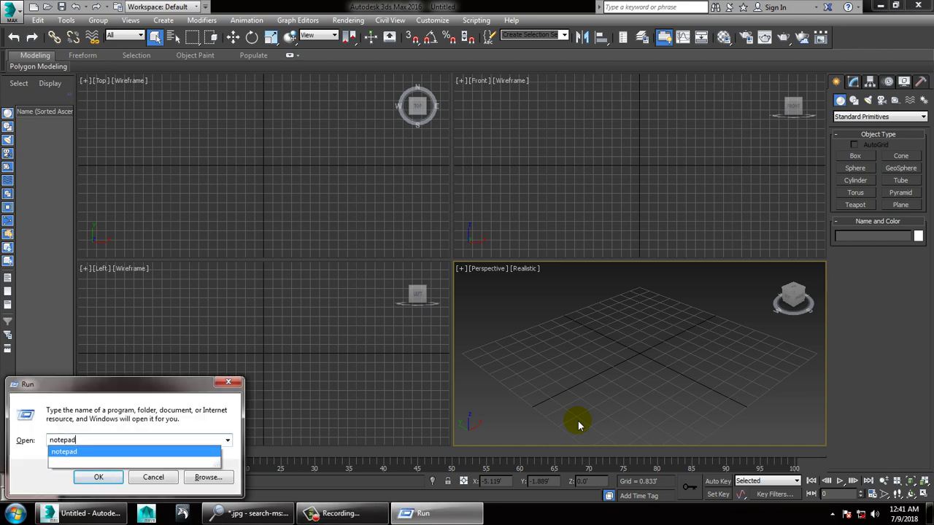
pyautogui.press('Return')
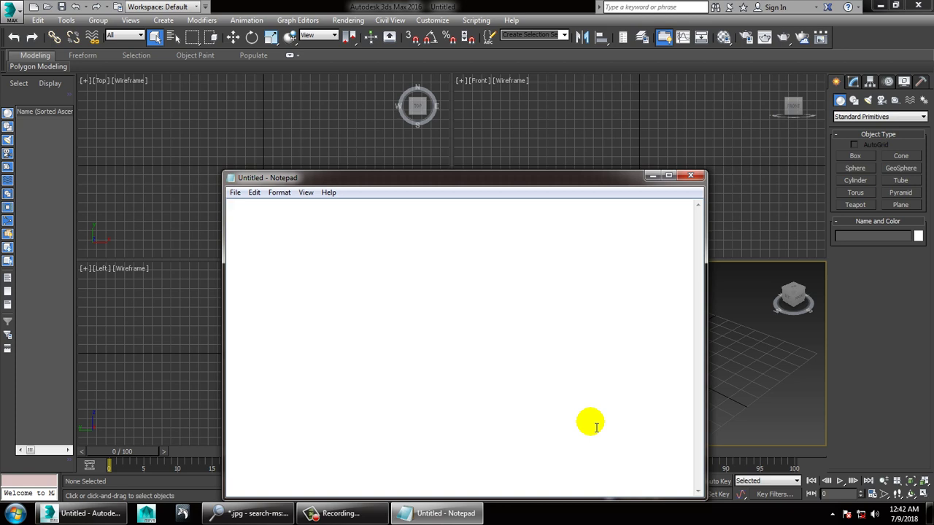
pyautogui.write('Inthis')
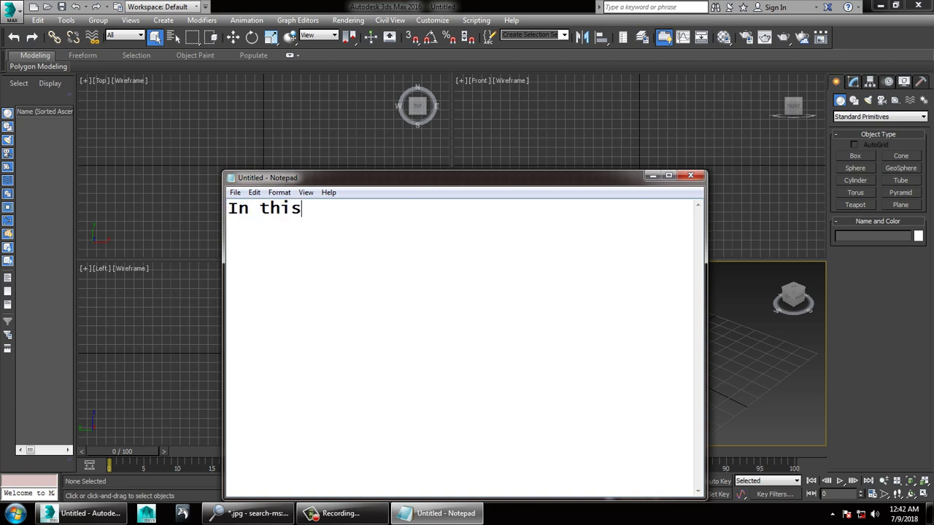
pyautogui.write(' tutorial')
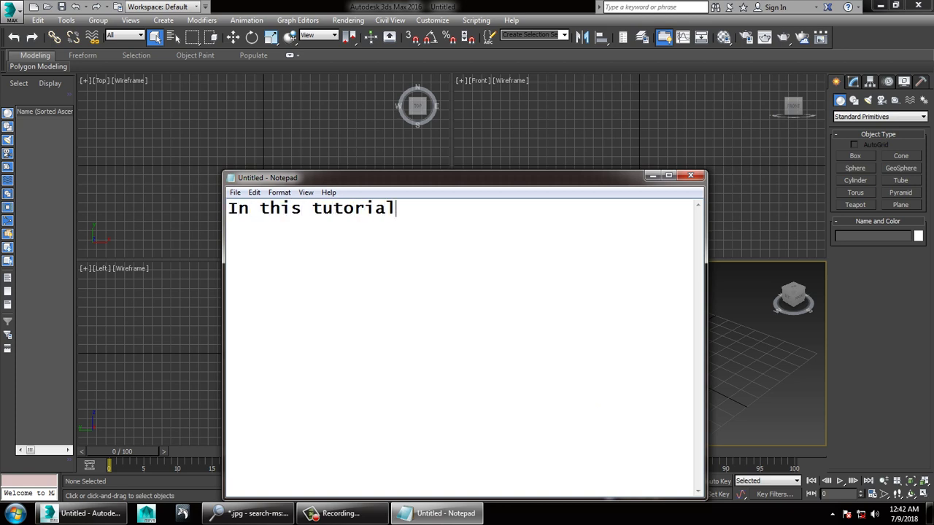
pyautogui.write(' we will')
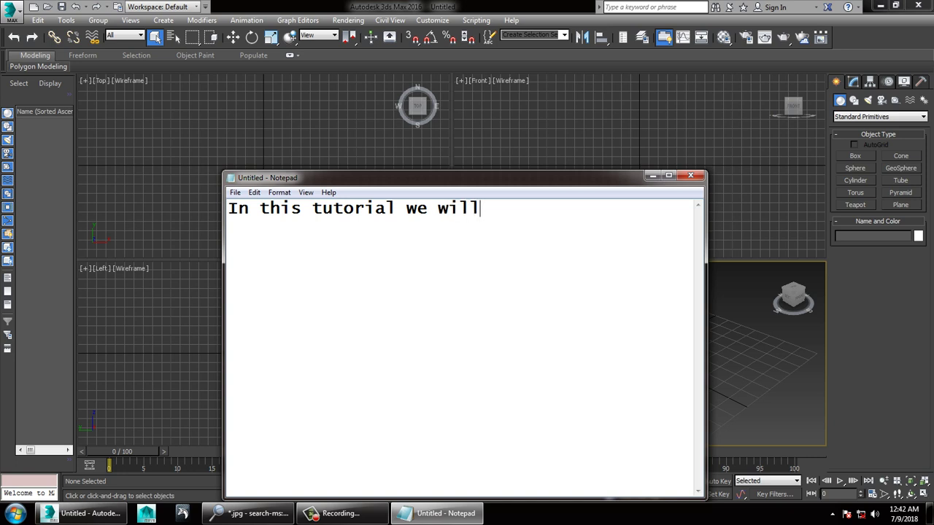
pyautogui.write(' Model a s')
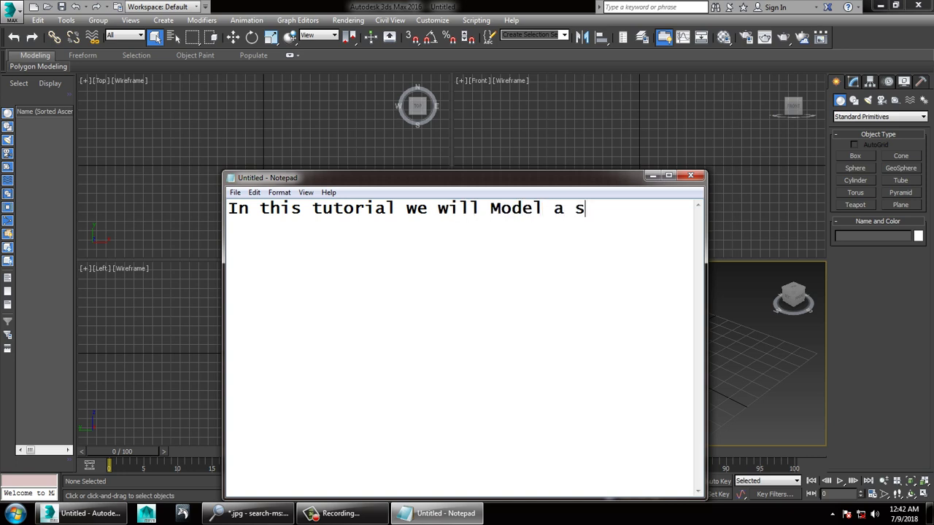
pyautogui.write('tylish c')
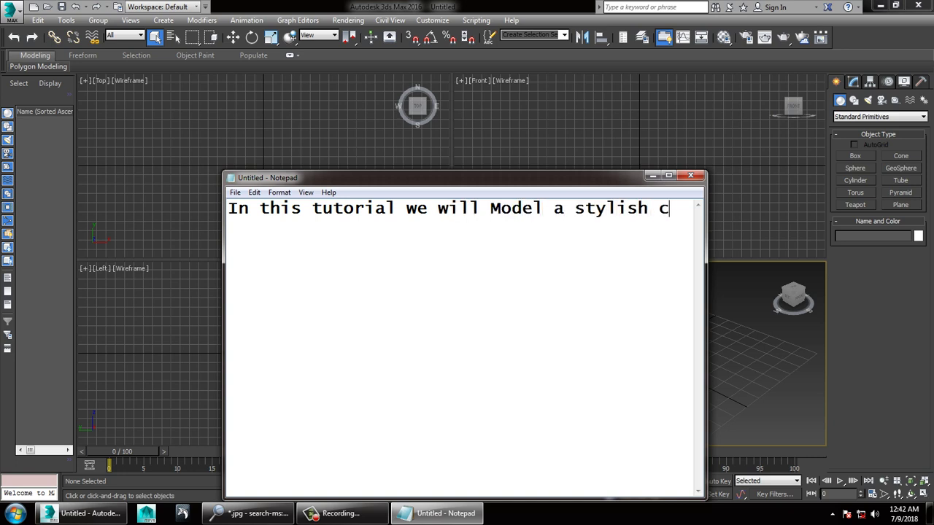
pyautogui.write('hair in 3')
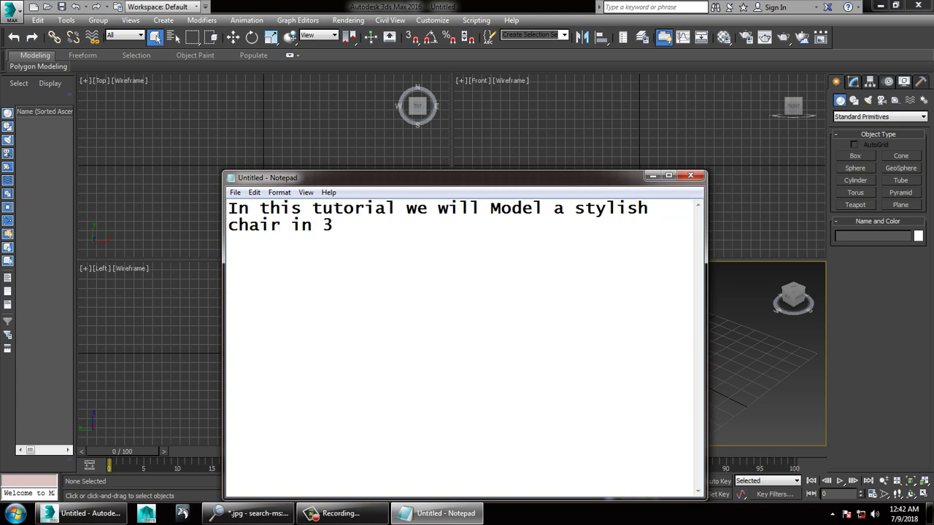
pyautogui.write('dsmax ')
pyautogui.write('ts get')
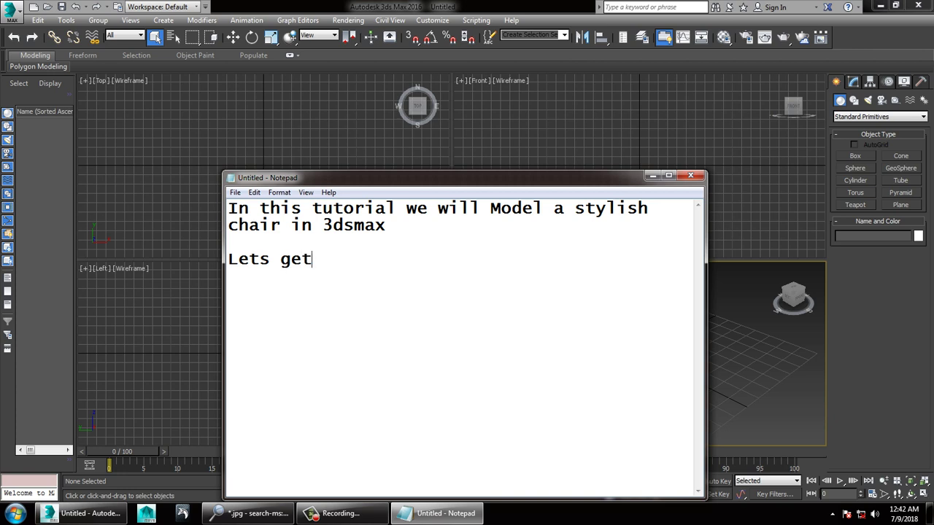
pyautogui.write('starte')
pyautogui.write('d..')
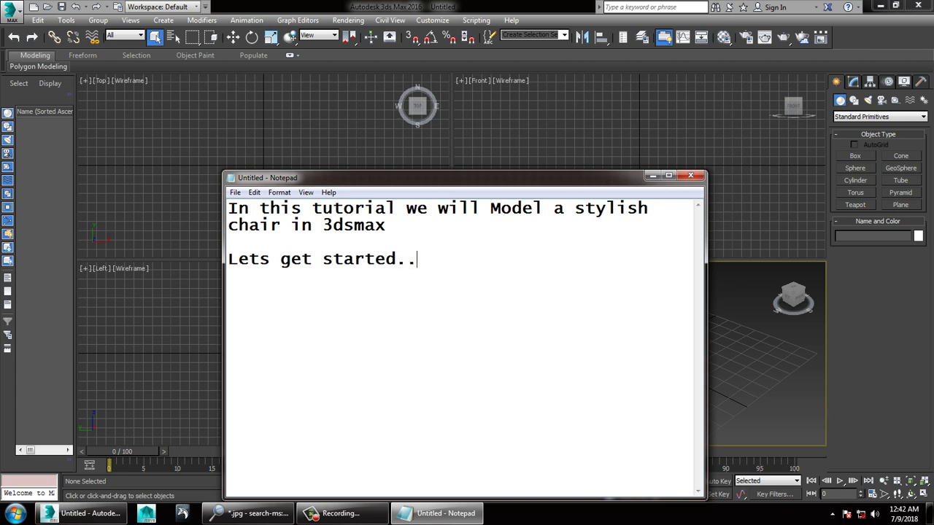
pyautogui.click(652, 176)
# Make the Perspective viewport active and orbit it around the grid.
pyautogui.click(319, 200)
pyautogui.click(329, 343)
pyautogui.click(560, 380)
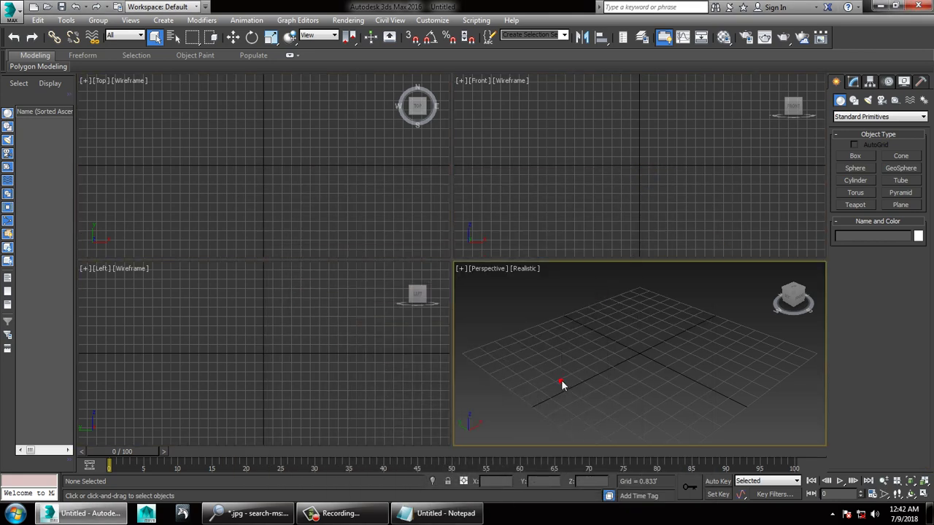
pyautogui.click(620, 364)
pyautogui.moveTo(625, 368)
pyautogui.keyDown('alt'); pyautogui.mouseDown(button='middle')
pyautogui.moveTo(613, 357)
pyautogui.moveTo(719, 396)
pyautogui.moveTo(711, 417)
pyautogui.mouseUp(button='middle'); pyautogui.keyUp('alt')
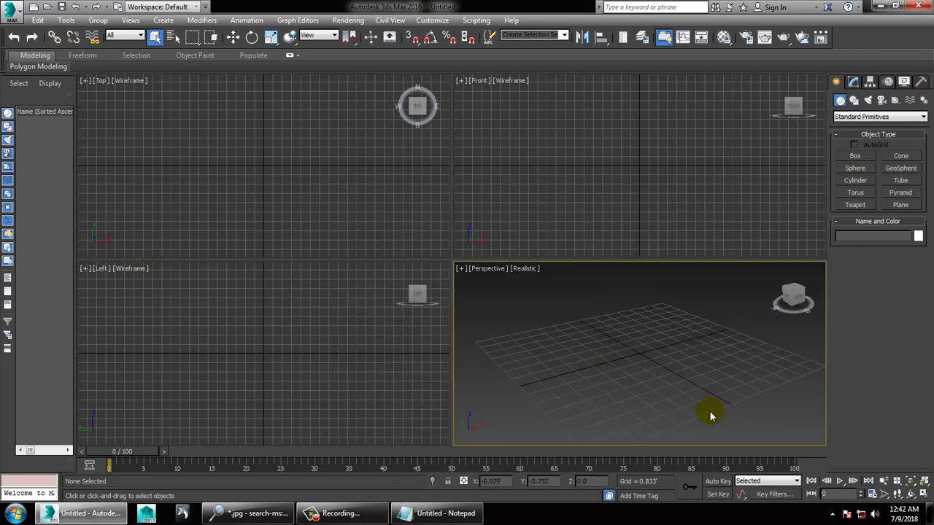
# Add the line 'Take a ref first' to the note and minimize it again.
pyautogui.click(405, 513)
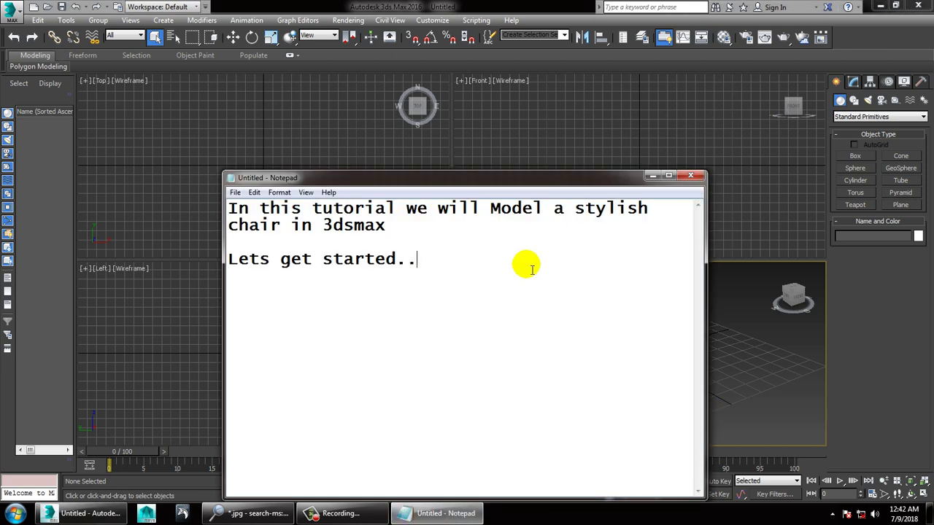
pyautogui.press('Return')
pyautogui.press('Return')
pyautogui.write('Take a')
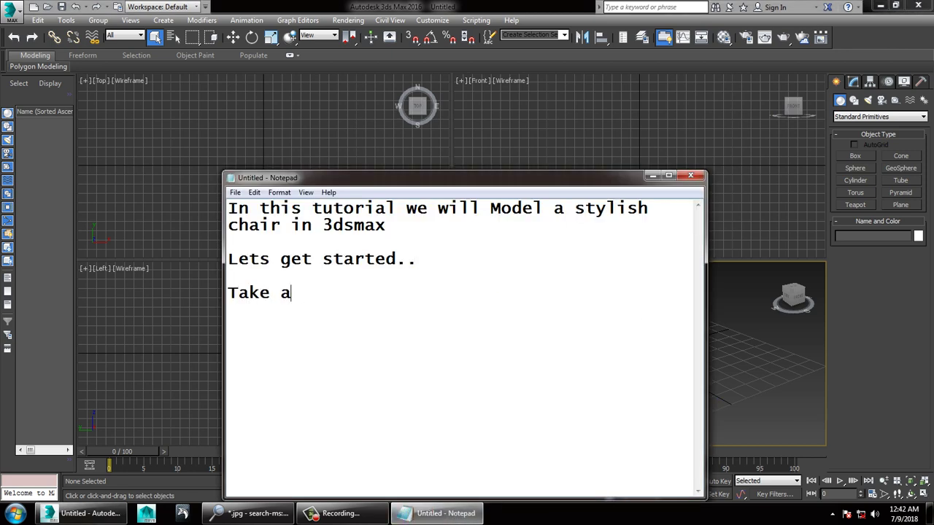
pyautogui.write(' ref ')
pyautogui.write('first')
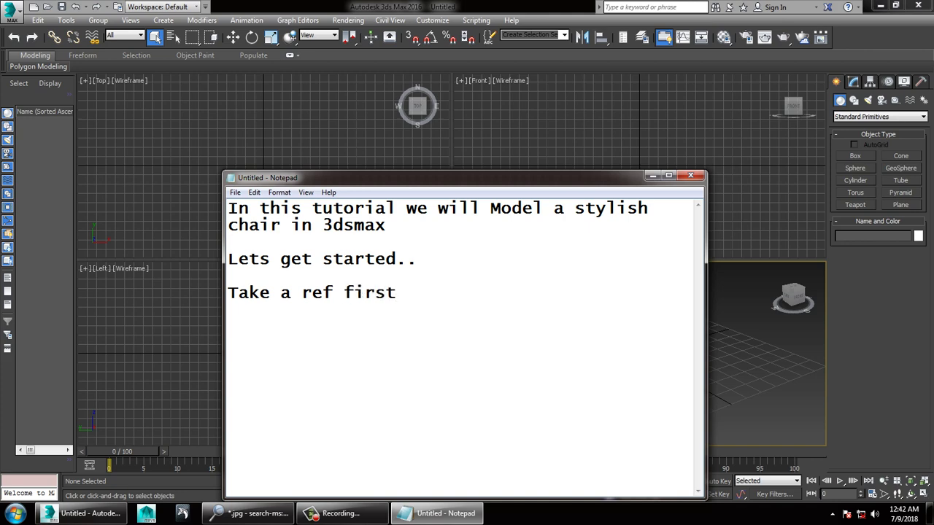
pyautogui.click(652, 175)
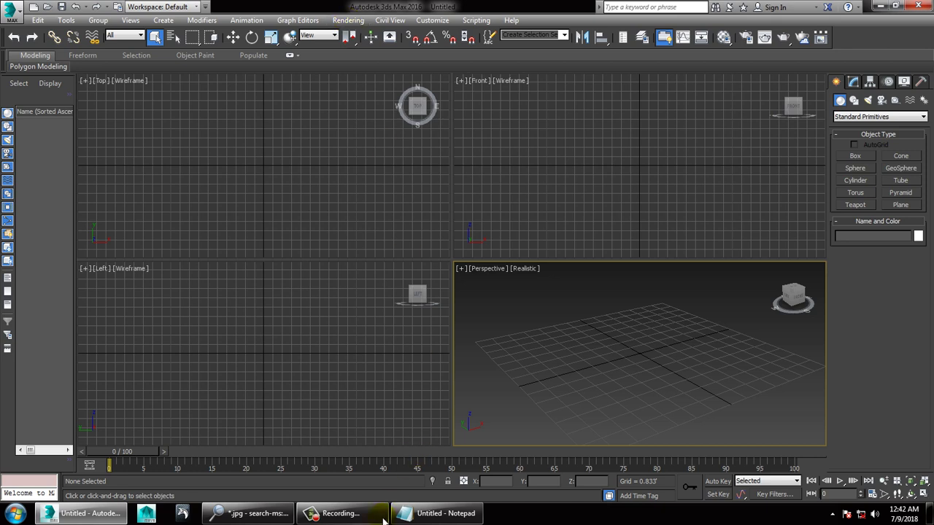
# Set the screen recorder's cursor effect to Highlight clicks only.
pyautogui.click(340, 513)
pyautogui.click(754, 426)
pyautogui.moveTo(771, 453)
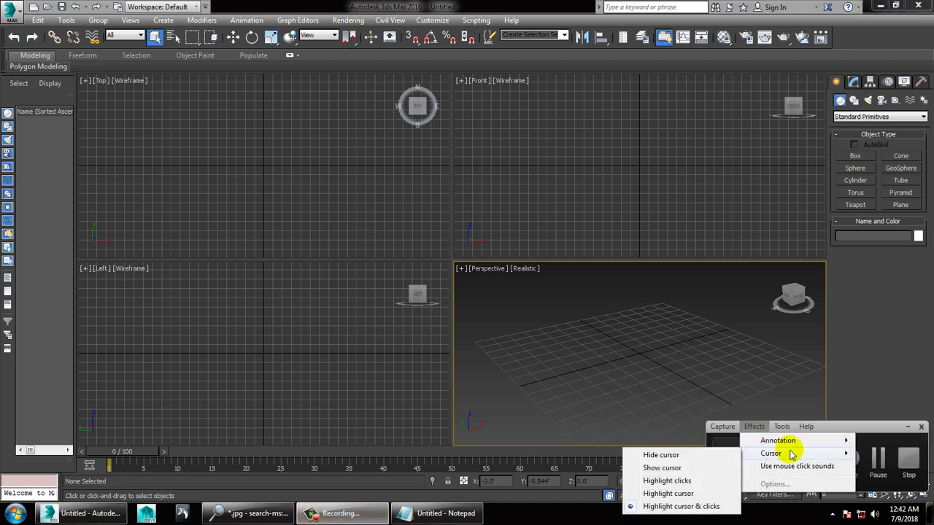
pyautogui.click(686, 482)
pyautogui.moveTo(596, 370)
pyautogui.keyDown('alt'); pyautogui.mouseDown(button='middle')
pyautogui.moveTo(596, 350)
pyautogui.moveTo(601, 369)
pyautogui.moveTo(582, 377)
pyautogui.moveTo(635, 389)
pyautogui.mouseUp(button='middle'); pyautogui.keyUp('alt')
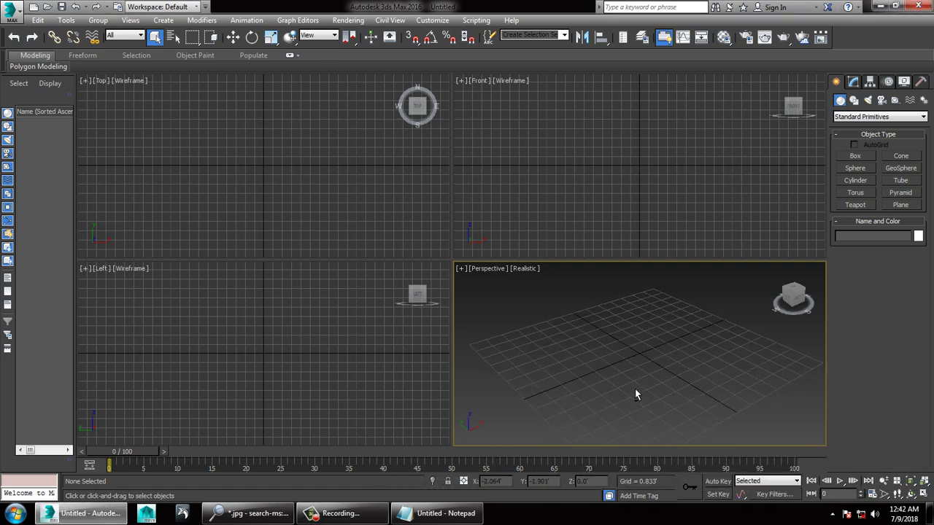
# Open the home_1.jpg chair reference via View Image File and move its window upper left.
pyautogui.hotkey('alt', 'w')
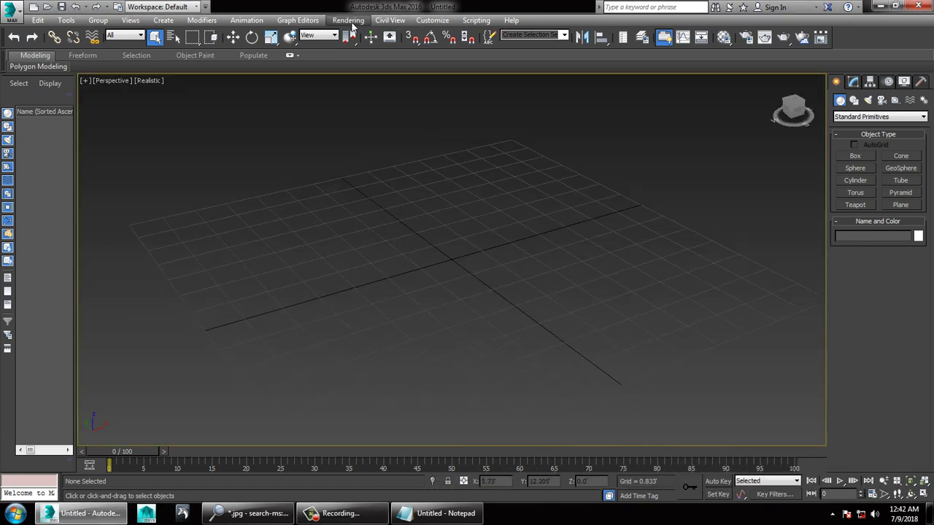
pyautogui.click(348, 21)
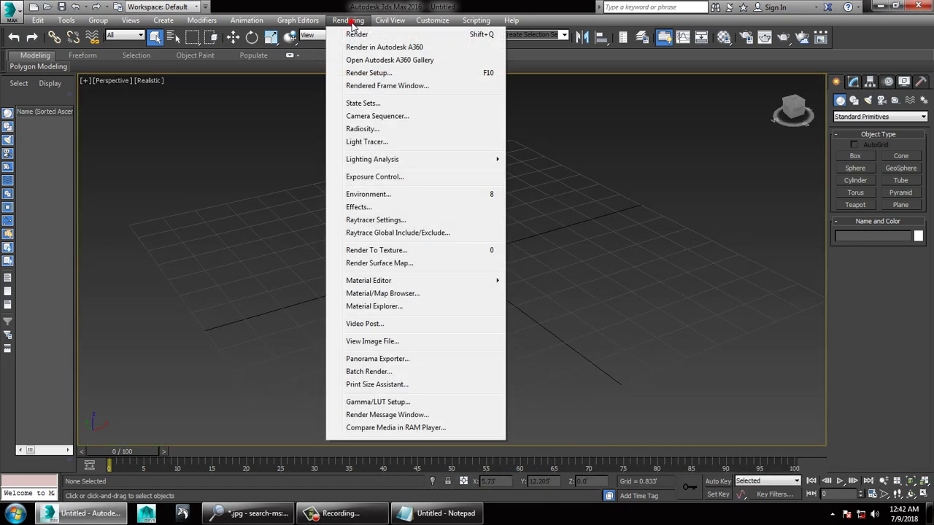
pyautogui.click(409, 341)
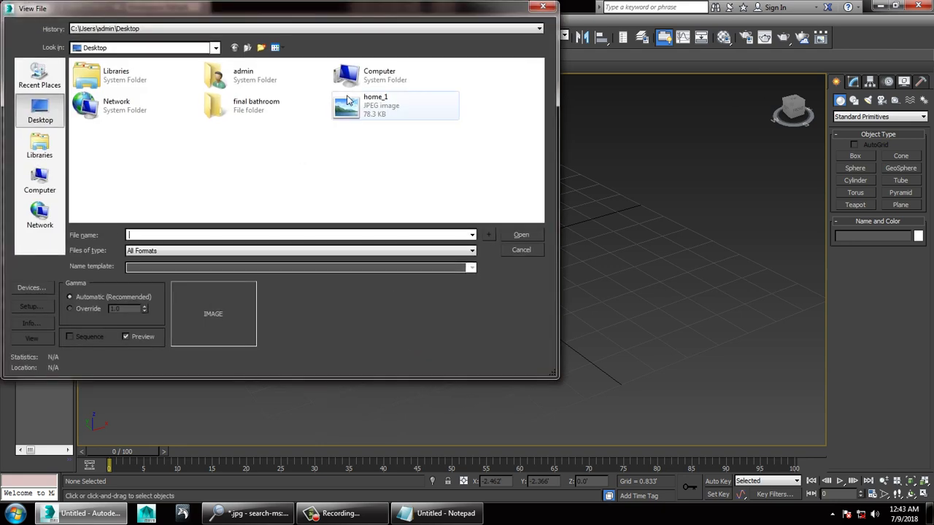
pyautogui.doubleClick(349, 101)
pyautogui.moveTo(453, 178)
pyautogui.mouseDown()
pyautogui.moveTo(255, 102)
pyautogui.moveTo(222, 108)
pyautogui.mouseUp()
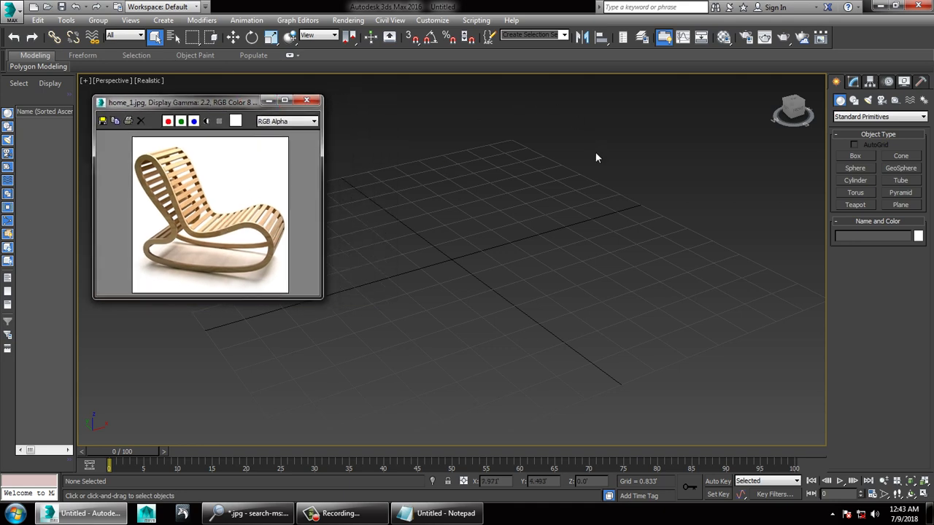
# Maximize the Front viewport and choose Splines as the shape category.
pyautogui.hotkey('alt', 'w')
pyautogui.middleClick(625, 177)
pyautogui.hotkey('alt', 'w')
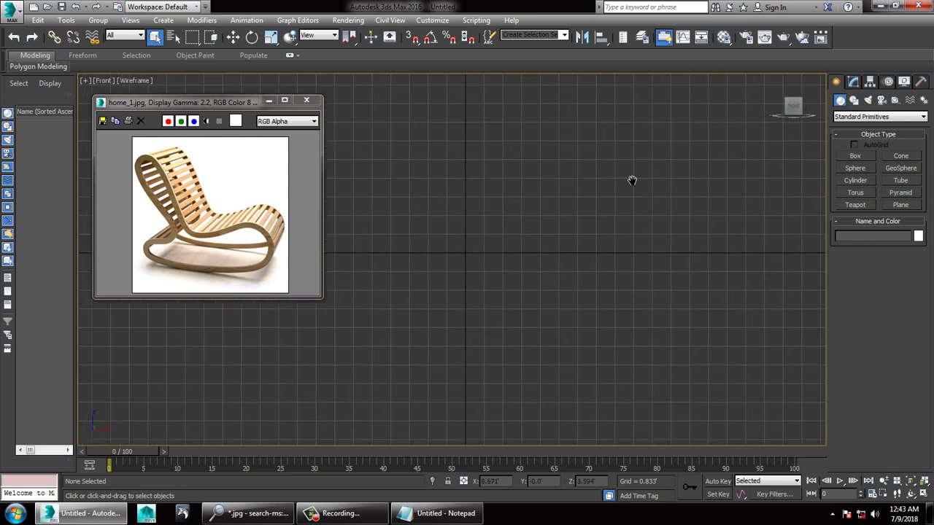
pyautogui.moveTo(632, 180); pyautogui.dragTo(640, 173, button='middle')
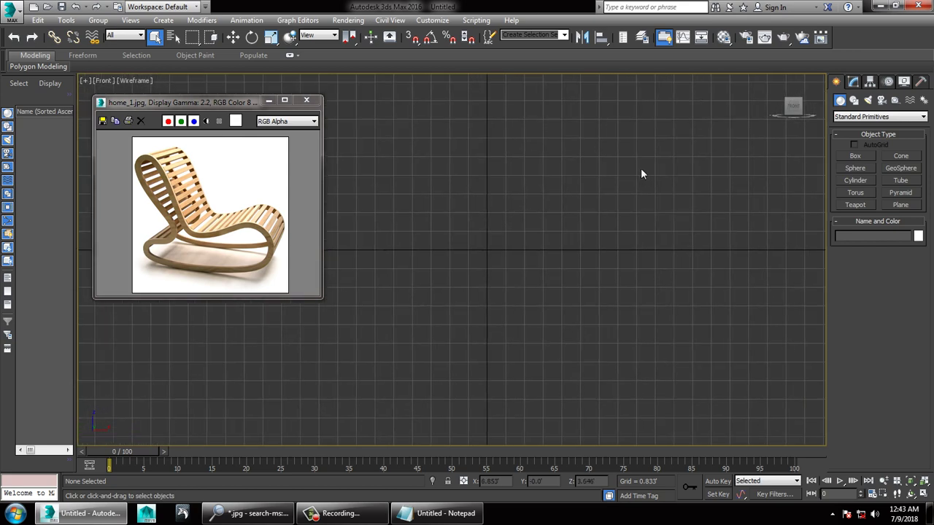
pyautogui.click(854, 101)
# Add the line 'we will use spline for modeling.' to the note and minimize it.
pyautogui.click(411, 515)
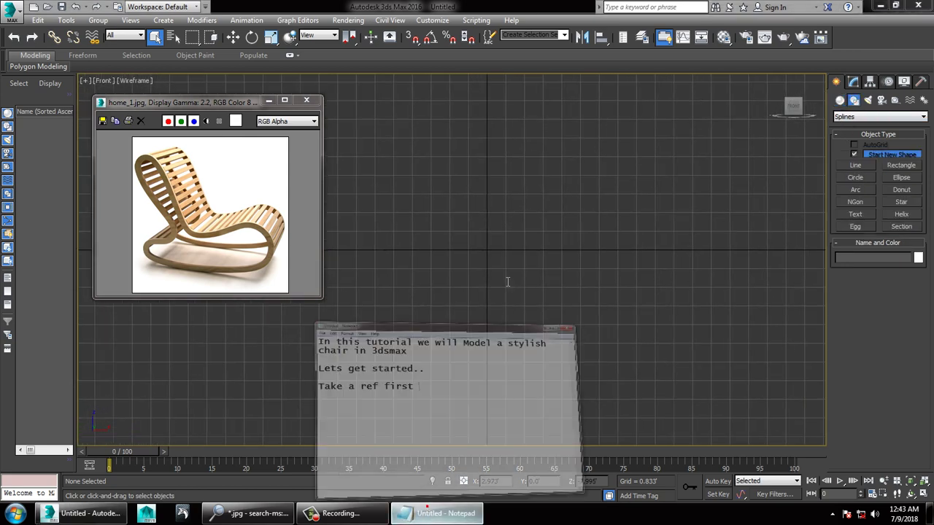
pyautogui.write('we')
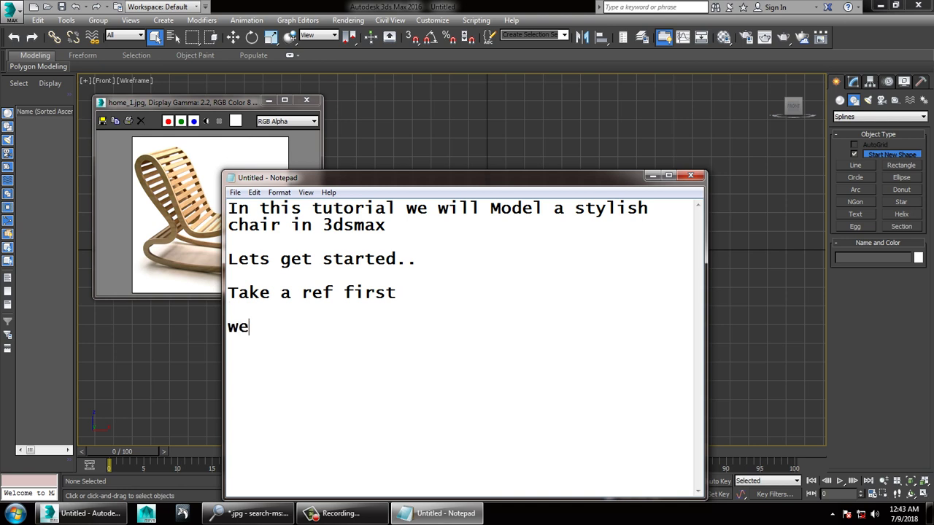
pyautogui.write(' will u')
pyautogui.write('se s')
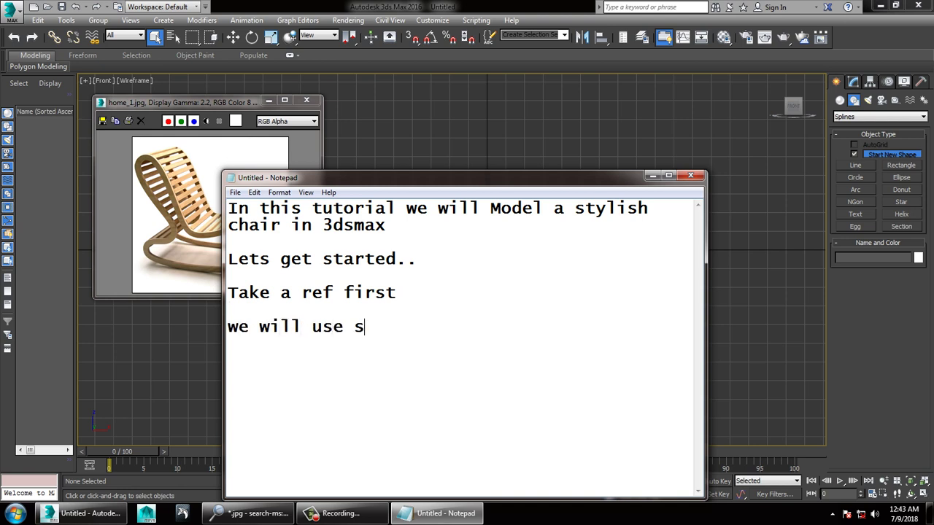
pyautogui.write('plinme')
pyautogui.press('BackSpace')
pyautogui.write('e for m')
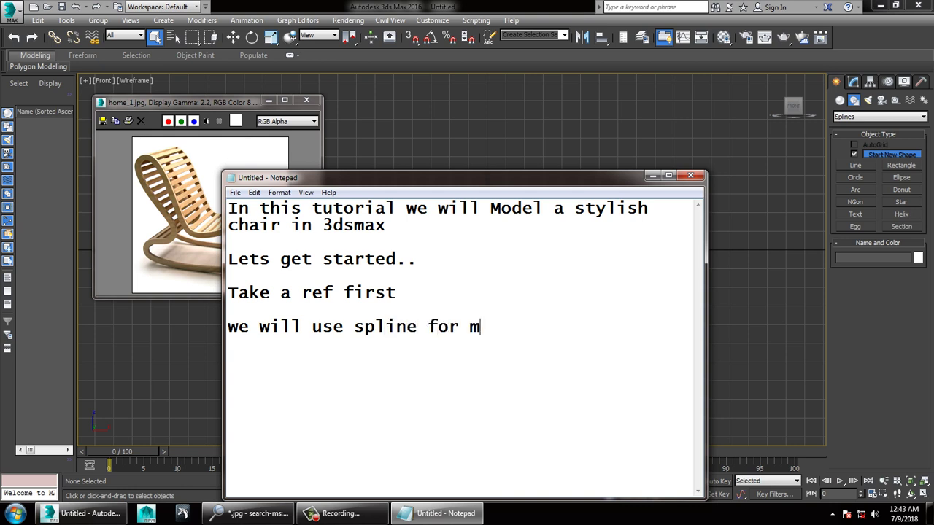
pyautogui.write('odeling th')
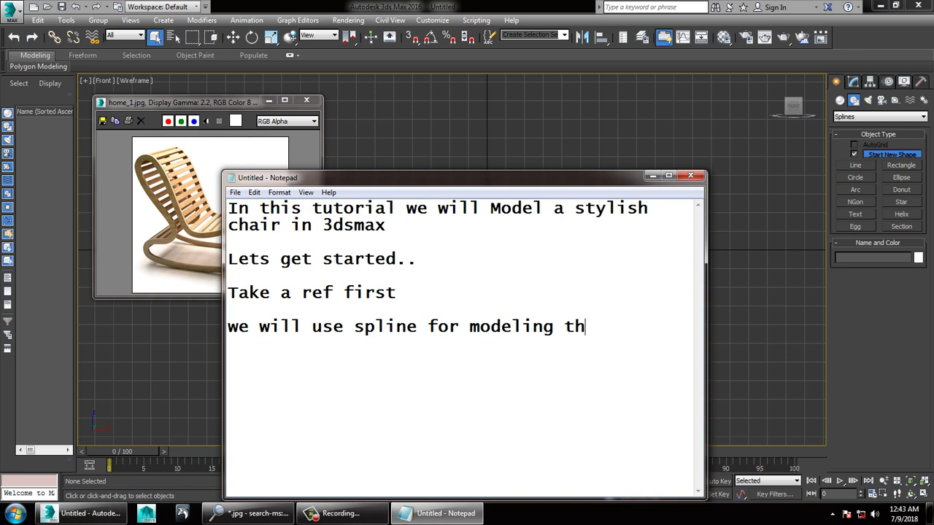
pyautogui.press('BackSpace')
pyautogui.press('BackSpace')
pyautogui.write('.')
pyautogui.click(652, 176)
# Draw a closed curved Line tracing the rocking chair's backrest, seat and rocker in Front view.
pyautogui.click(865, 166)
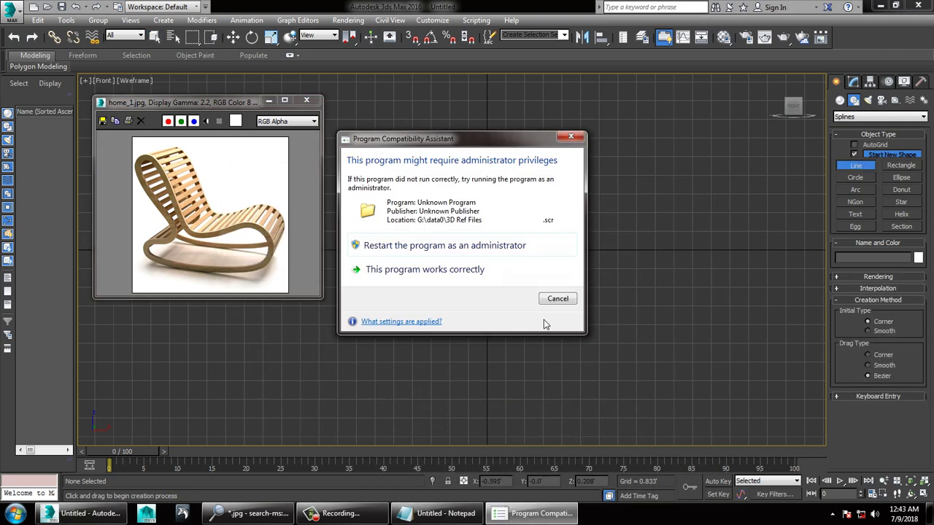
pyautogui.click(555, 295)
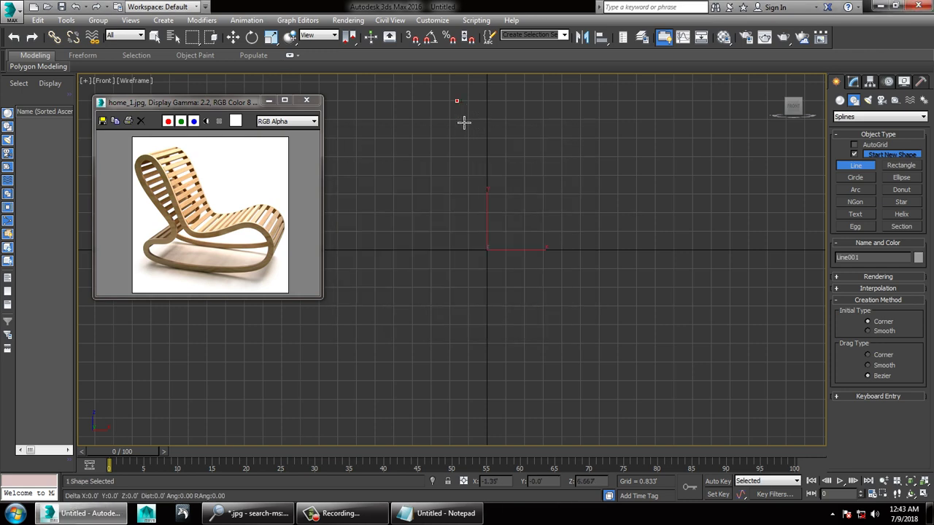
pyautogui.click(457, 101)
pyautogui.moveTo(516, 283); pyautogui.dragTo(559, 296)
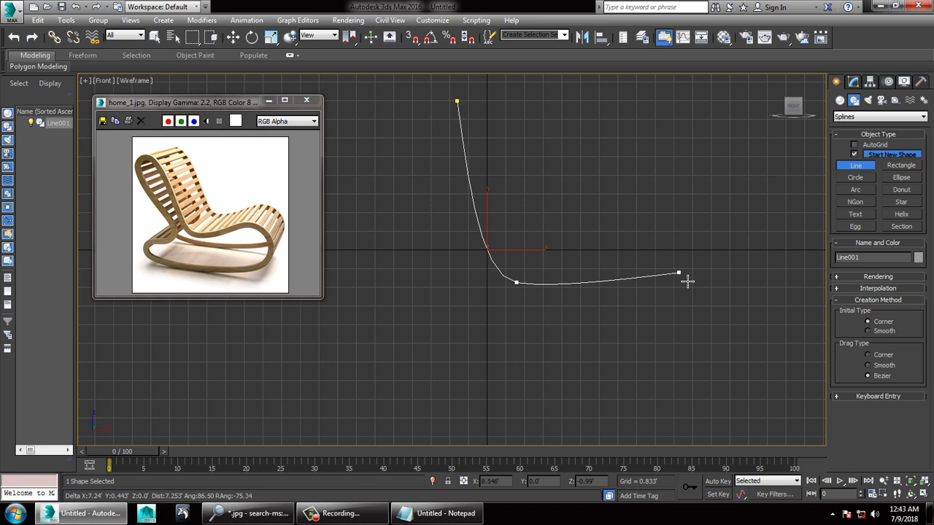
pyautogui.moveTo(679, 272); pyautogui.dragTo(707, 285)
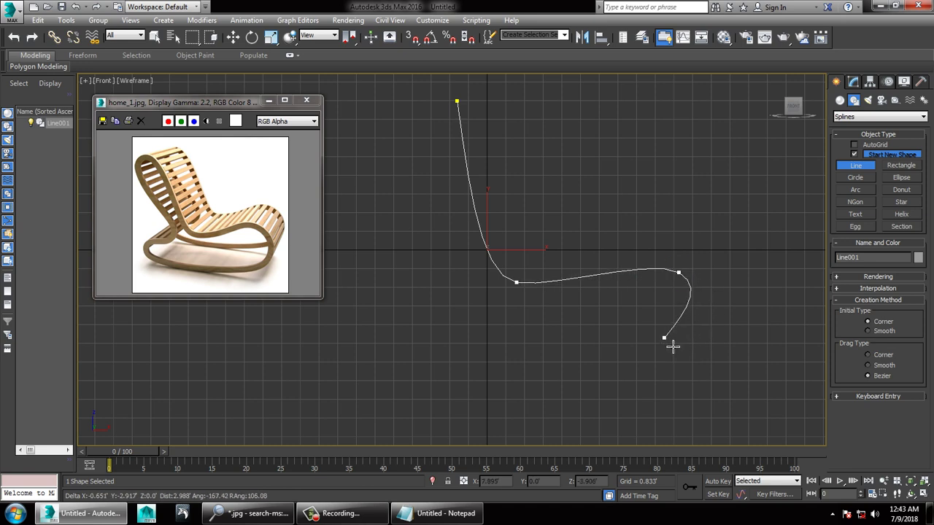
pyautogui.moveTo(652, 341); pyautogui.dragTo(649, 352)
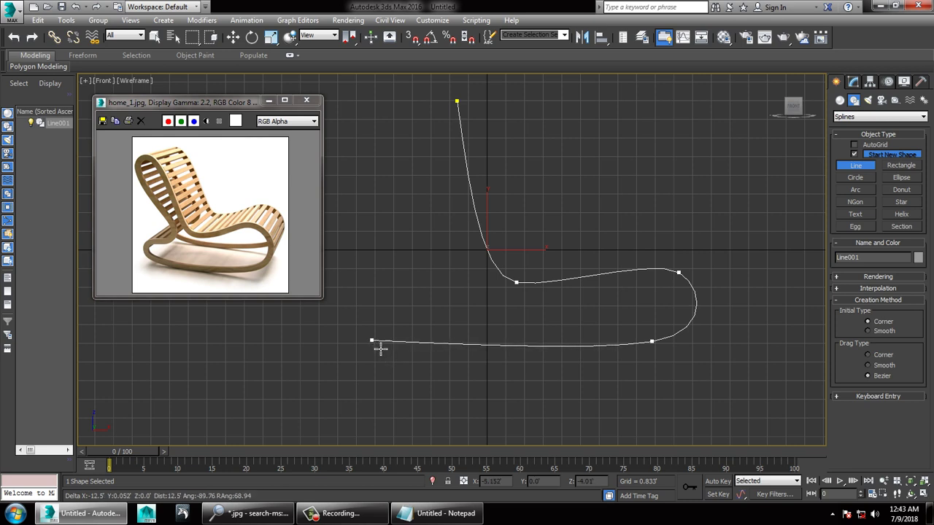
pyautogui.moveTo(372, 340); pyautogui.dragTo(369, 328)
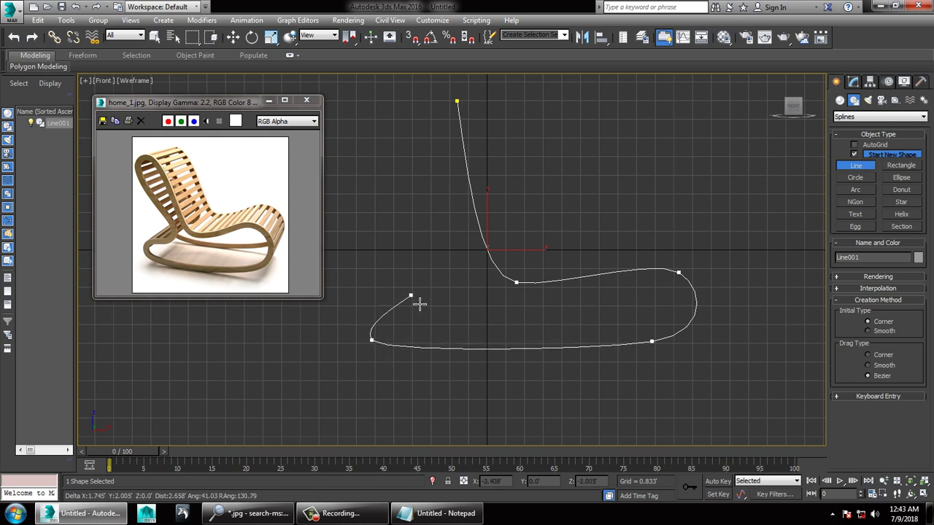
pyautogui.moveTo(435, 297); pyautogui.dragTo(442, 306)
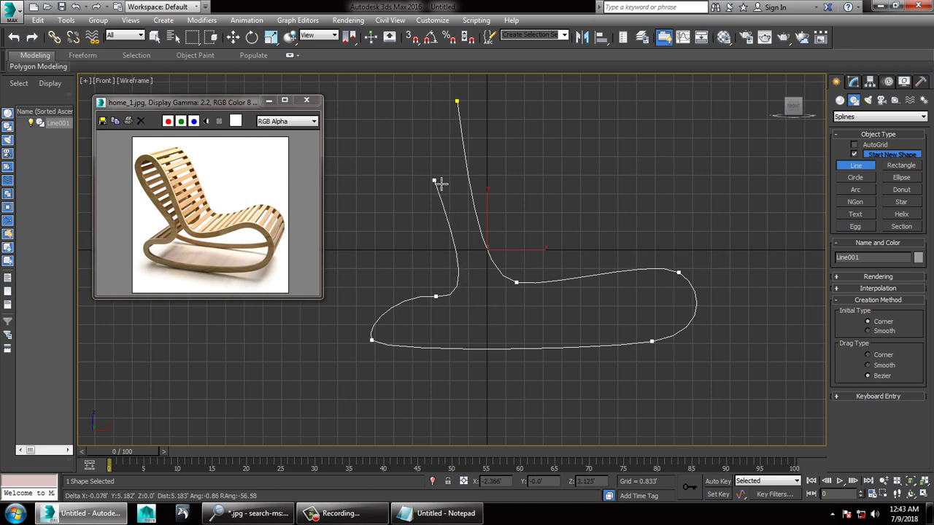
pyautogui.moveTo(402, 127)
pyautogui.mouseDown()
pyautogui.moveTo(386, 118)
pyautogui.moveTo(384, 98)
pyautogui.mouseUp()
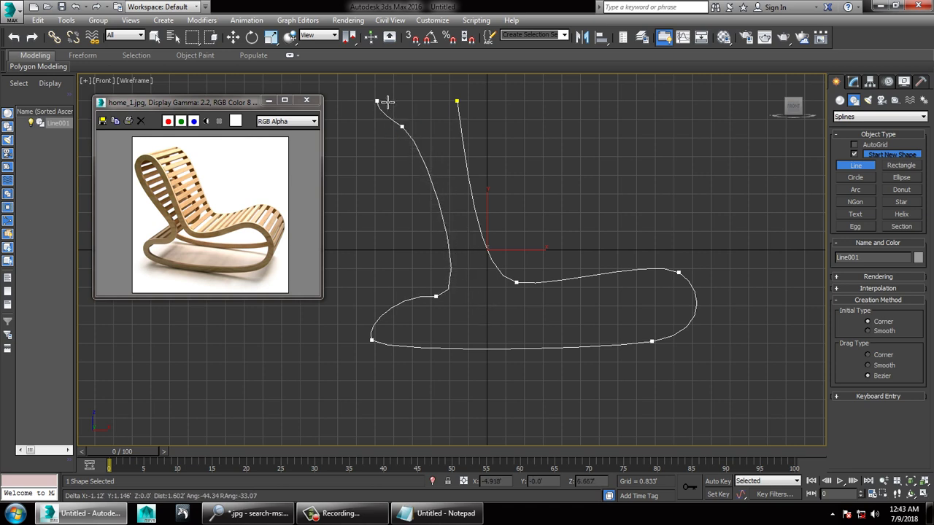
pyautogui.moveTo(466, 107); pyautogui.dragTo(482, 162)
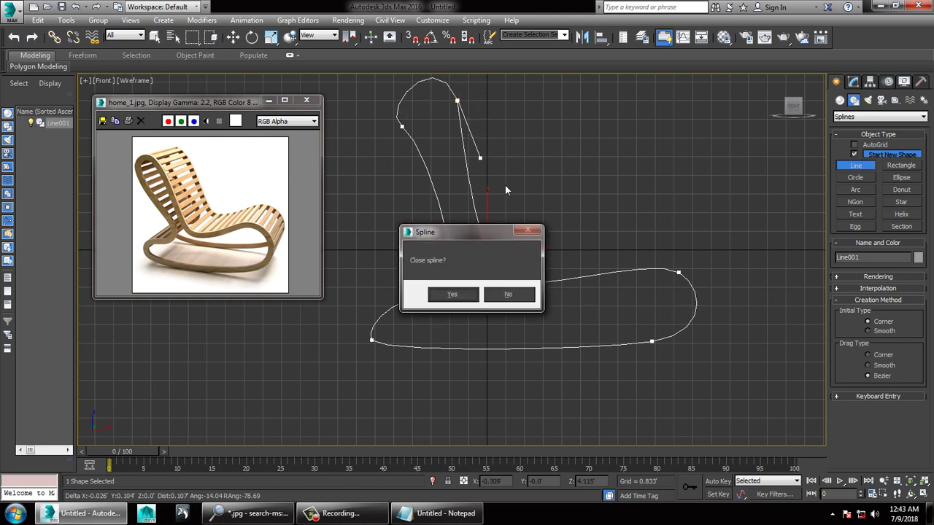
pyautogui.click(452, 294)
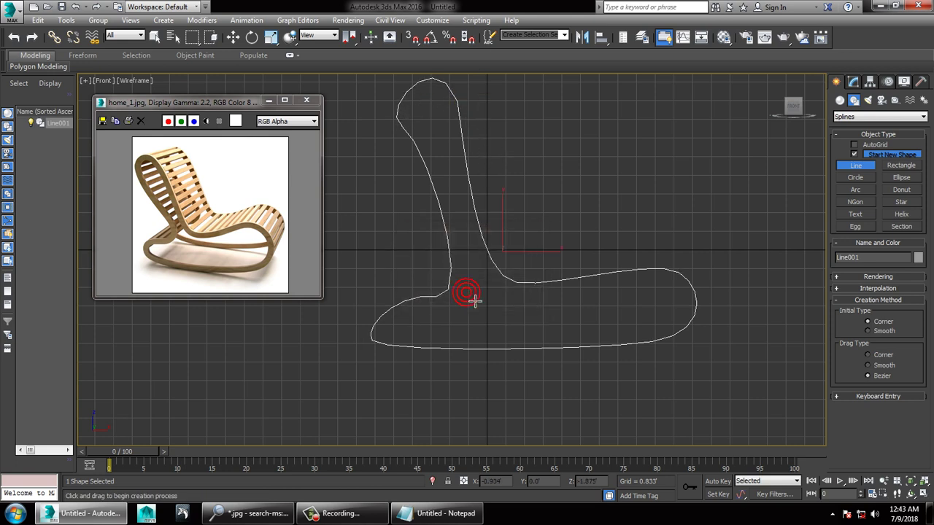
# At Vertex level, adjust Line001's backrest and seat vertices to fit the reference.
pyautogui.rightClick(511, 376)
pyautogui.press('1')
pyautogui.moveTo(444, 300); pyautogui.dragTo(480, 295)
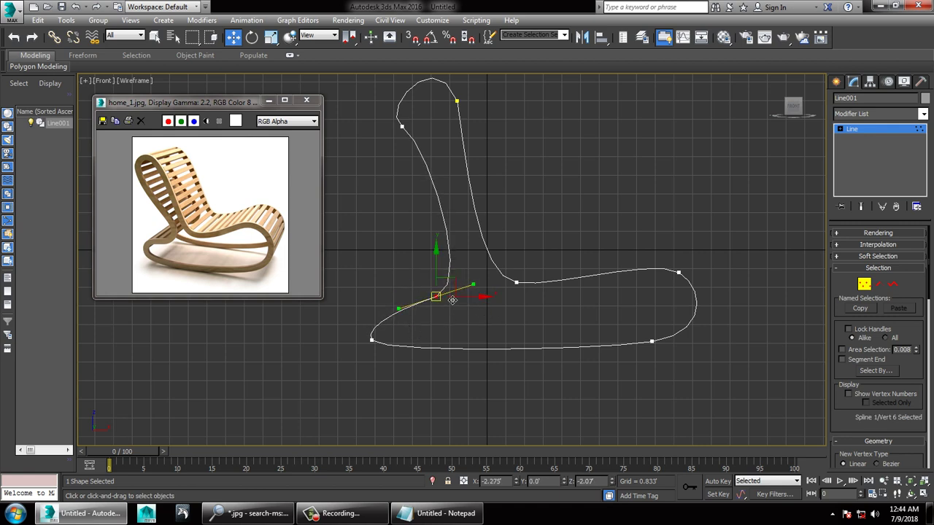
pyautogui.moveTo(443, 288)
pyautogui.mouseDown()
pyautogui.moveTo(451, 280)
pyautogui.moveTo(440, 271)
pyautogui.mouseUp()
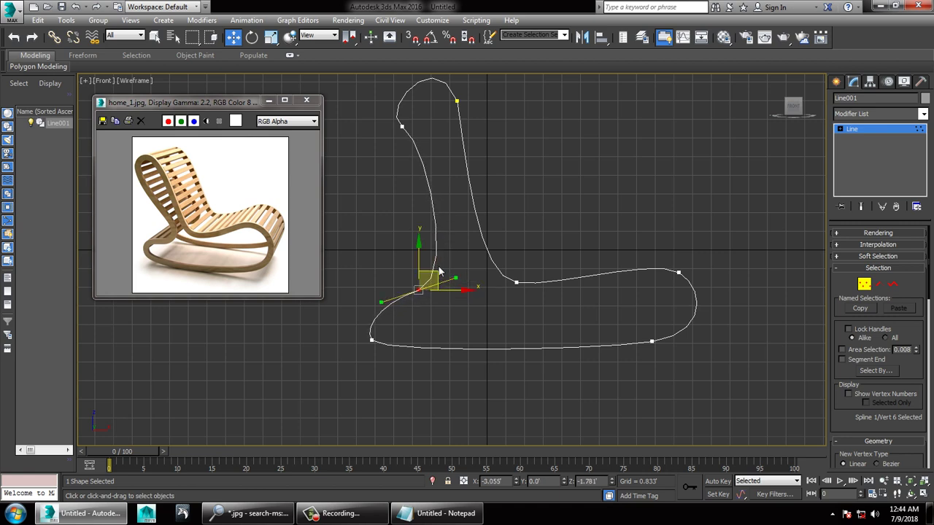
pyautogui.click(401, 126)
pyautogui.moveTo(426, 143); pyautogui.dragTo(413, 152)
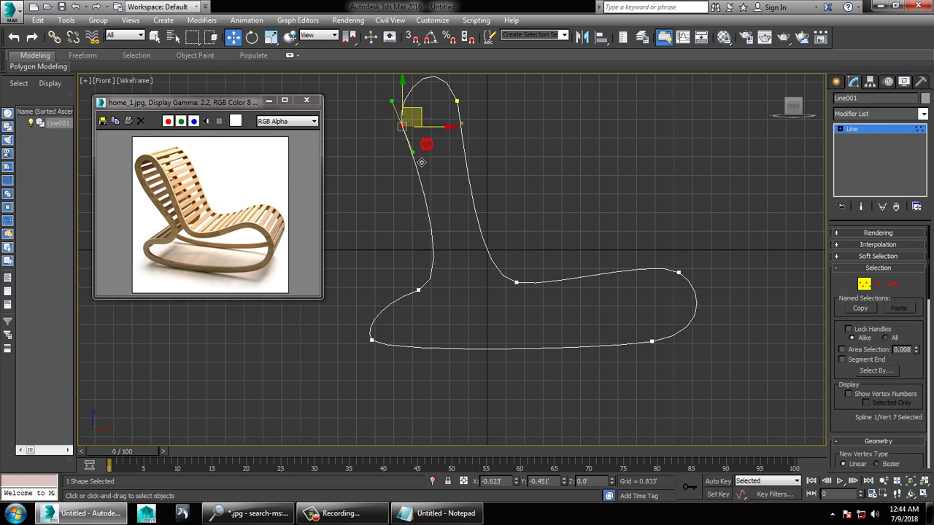
pyautogui.moveTo(377, 248); pyautogui.dragTo(525, 299)
pyautogui.moveTo(521, 256)
pyautogui.mouseDown()
pyautogui.moveTo(521, 243)
pyautogui.moveTo(521, 256)
pyautogui.mouseUp()
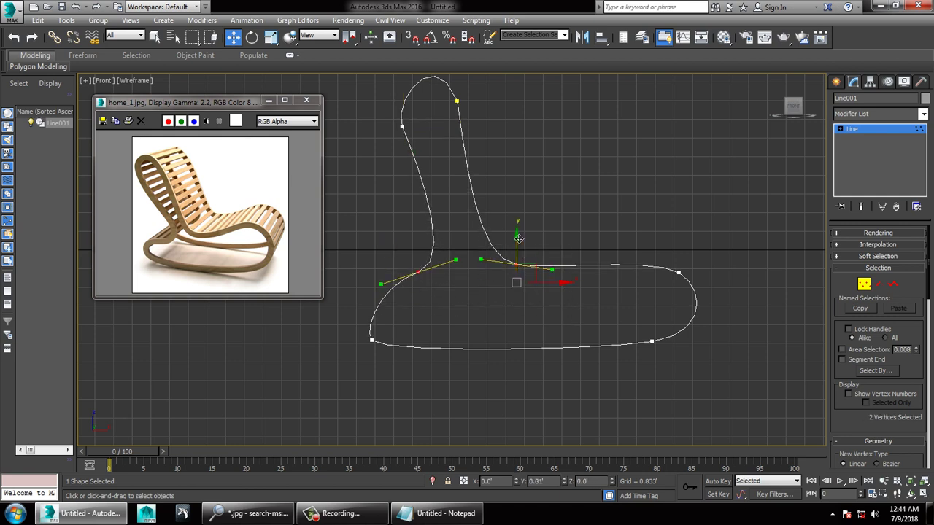
# Reshape the rocker's front and rear vertices and the arc at the backrest top.
pyautogui.click(649, 340)
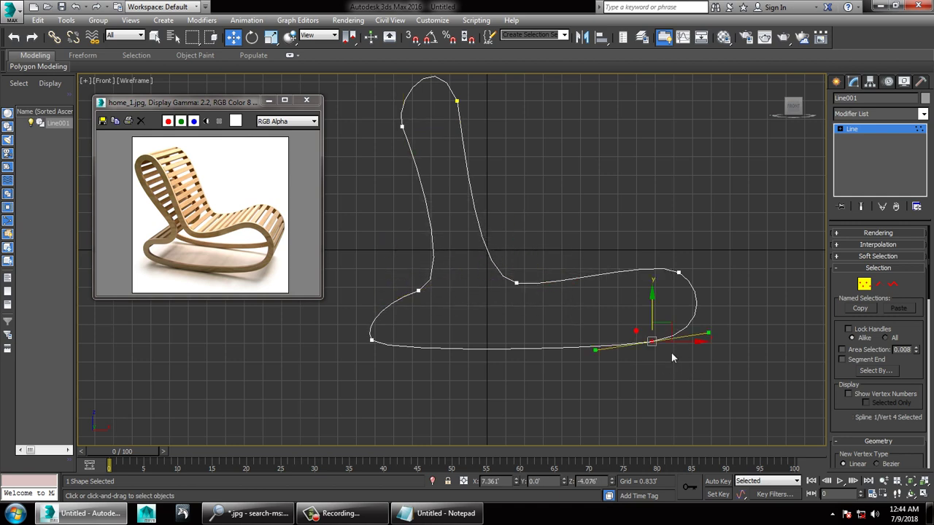
pyautogui.moveTo(659, 316); pyautogui.dragTo(658, 331)
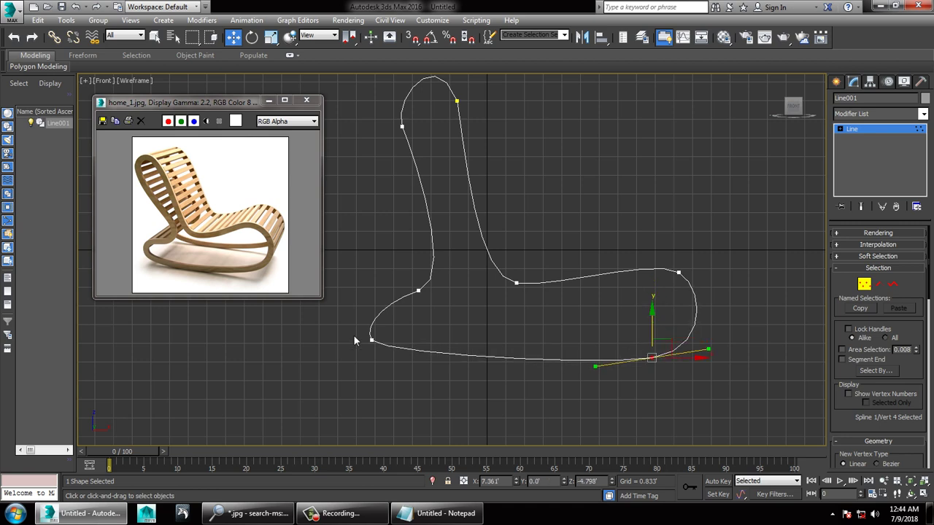
pyautogui.moveTo(400, 377); pyautogui.dragTo(399, 378)
pyautogui.moveTo(381, 303); pyautogui.dragTo(383, 315)
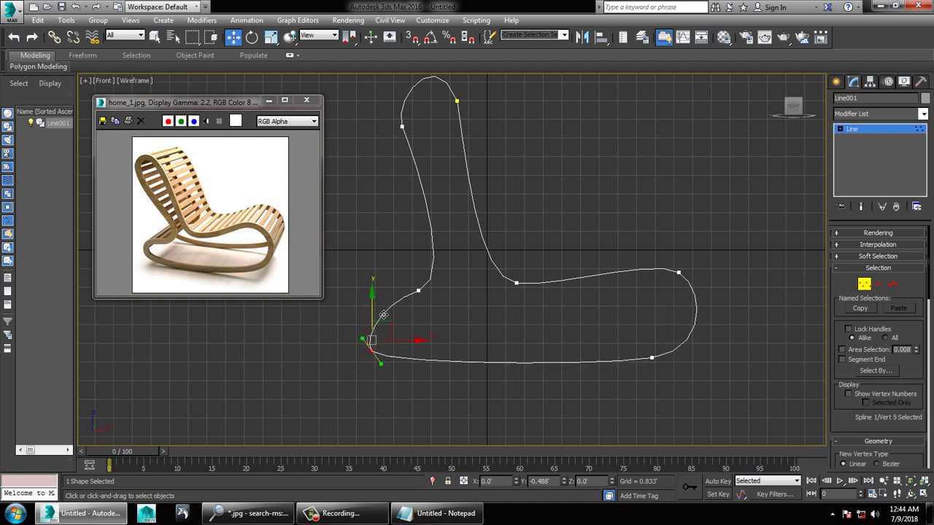
pyautogui.moveTo(388, 376); pyautogui.dragTo(389, 399)
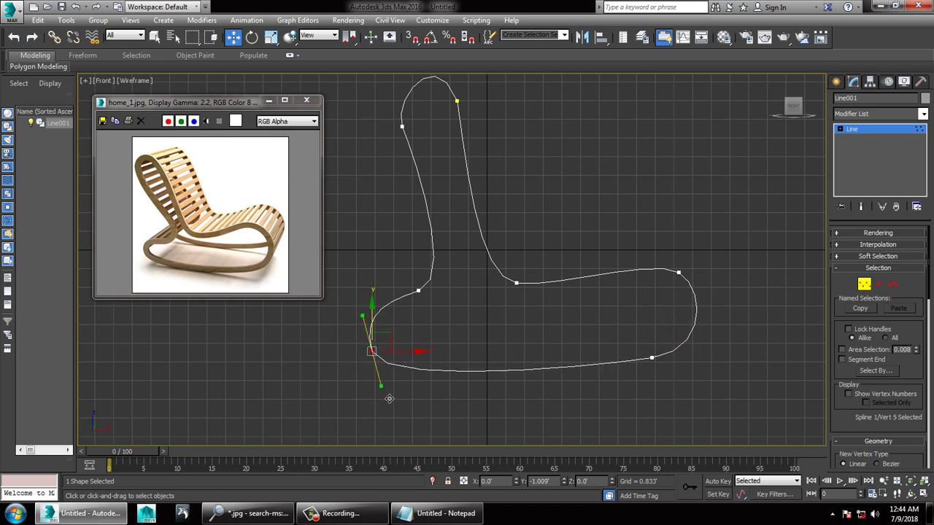
pyautogui.moveTo(561, 206); pyautogui.dragTo(595, 272, button='middle')
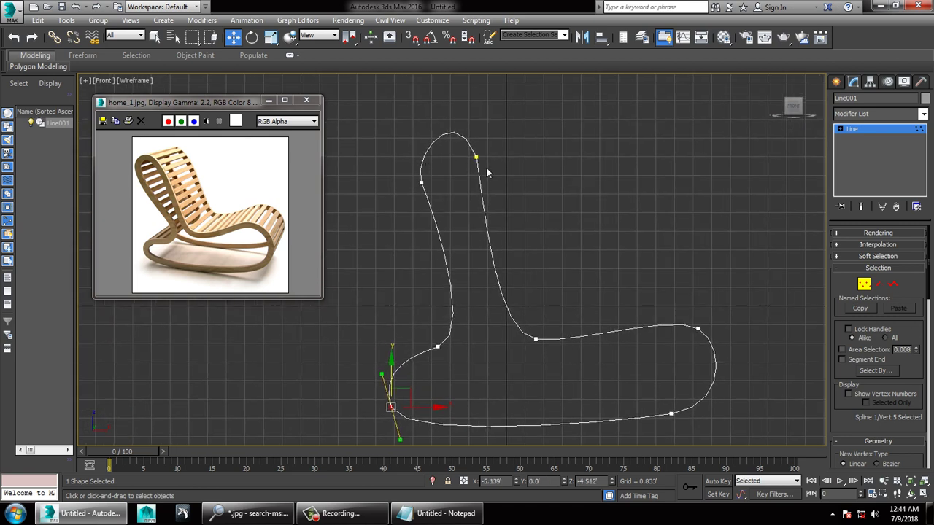
pyautogui.moveTo(510, 121)
pyautogui.mouseDown()
pyautogui.moveTo(468, 157)
pyautogui.moveTo(507, 153)
pyautogui.mouseUp()
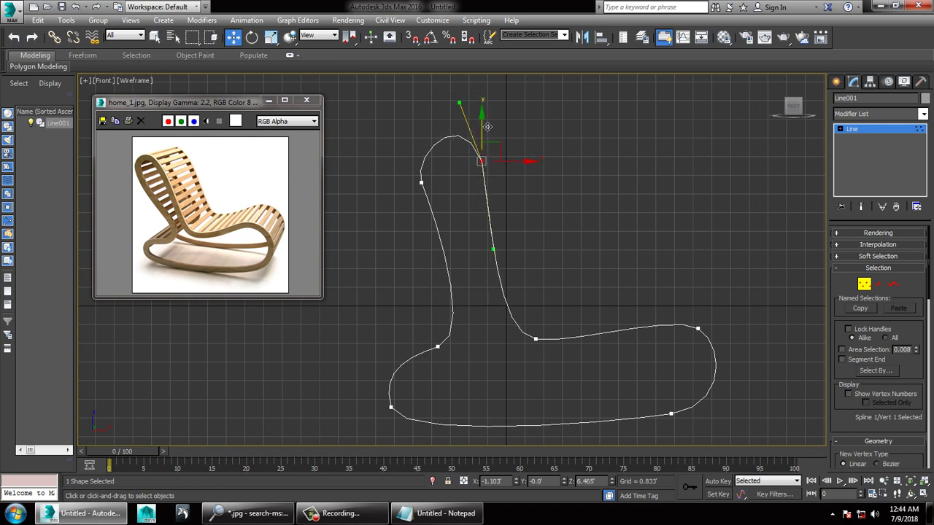
pyautogui.moveTo(468, 111); pyautogui.dragTo(470, 121)
pyautogui.hotkey('alt', 'w')
pyautogui.hotkey('alt', 'w')
# Enable Line001 in viewport as a Rectangular strip, 0.275' length by 0.437' width.
pyautogui.scroll(-5, 606, 320)
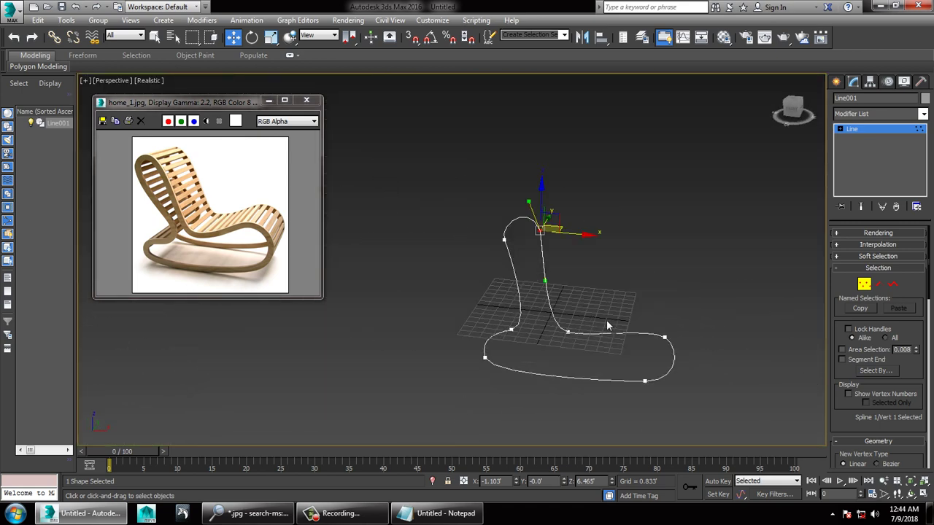
pyautogui.moveTo(607, 319); pyautogui.dragTo(585, 275, button='middle')
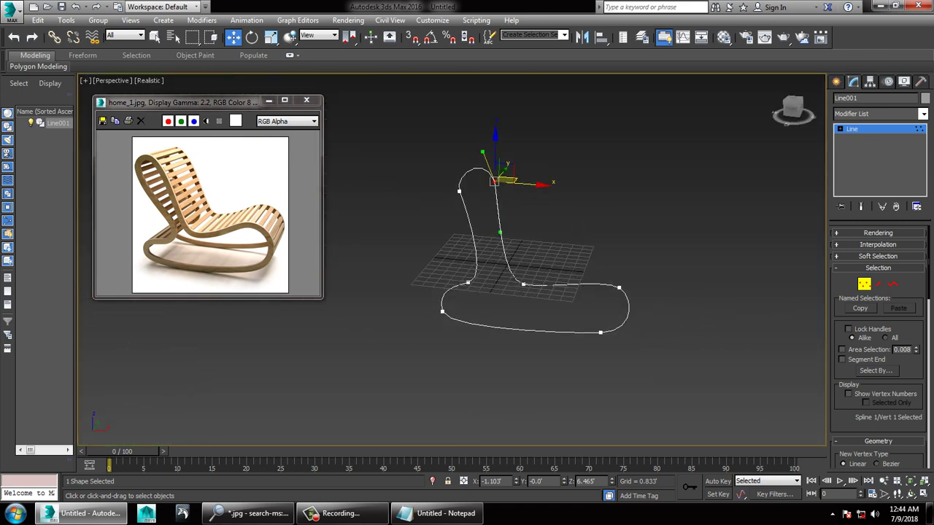
pyautogui.click(869, 130)
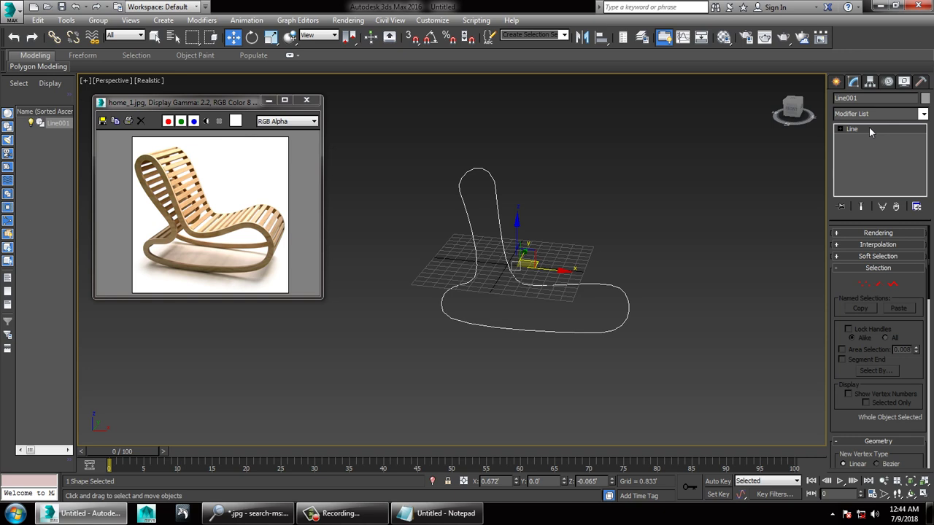
pyautogui.click(866, 233)
pyautogui.click(867, 253)
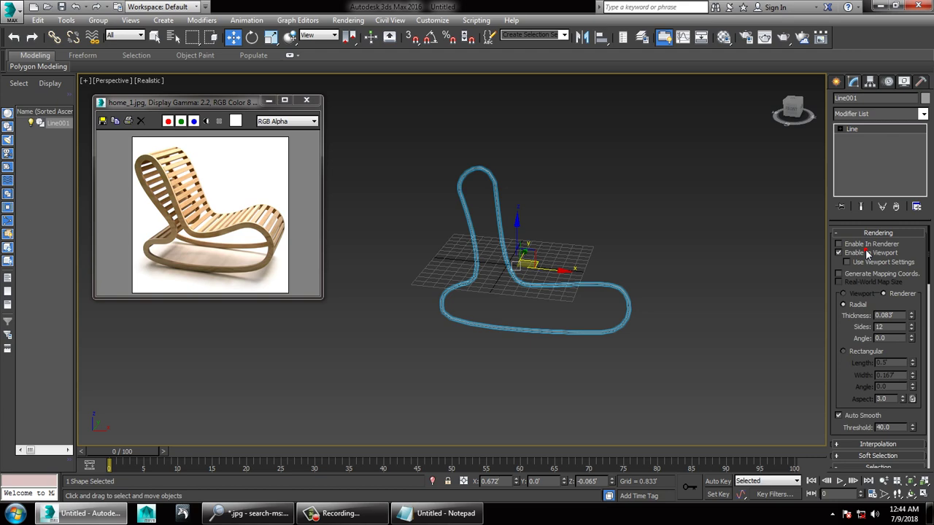
pyautogui.click(866, 352)
pyautogui.keyDown('alt'); pyautogui.moveTo(645, 288); pyautogui.dragTo(605, 300, button='middle'); pyautogui.keyUp('alt')
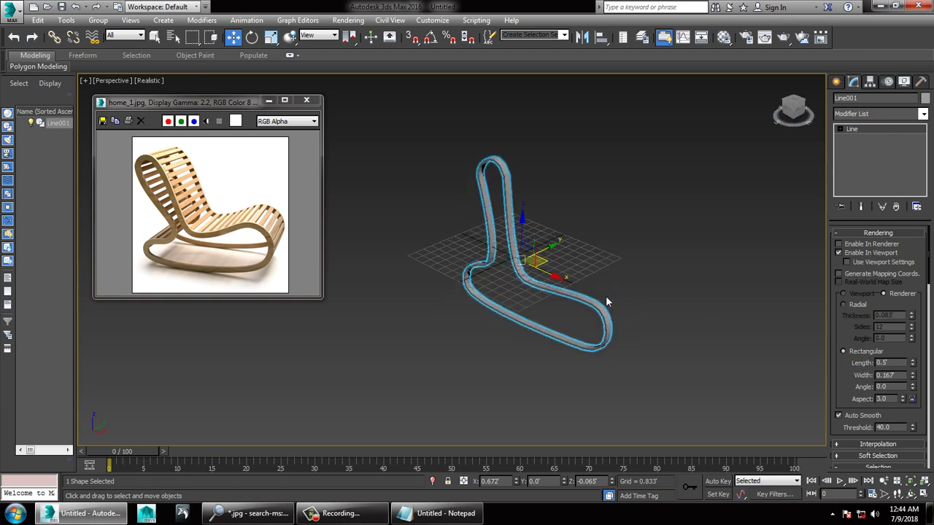
pyautogui.scroll(3, 606, 299)
pyautogui.scroll(1, 605, 299)
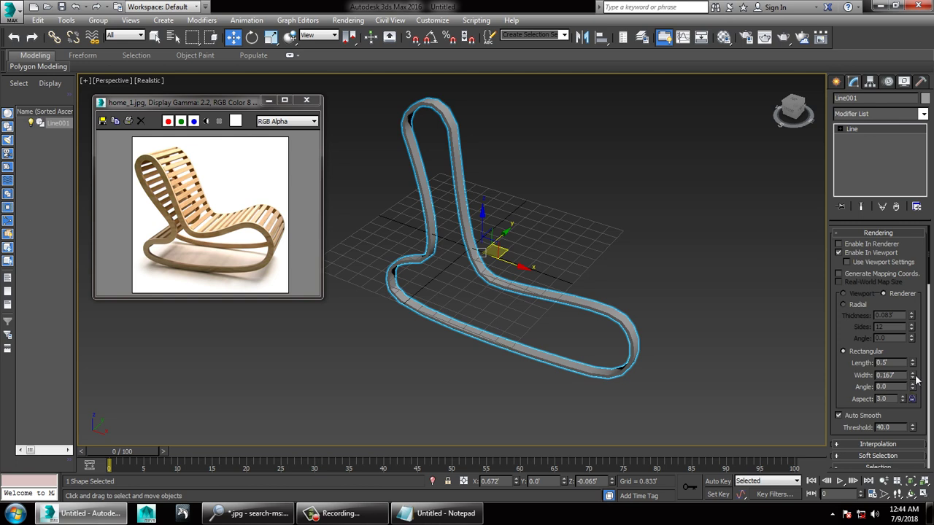
pyautogui.moveTo(916, 380)
pyautogui.mouseDown()
pyautogui.moveTo(928, 399)
pyautogui.moveTo(916, 353)
pyautogui.mouseUp()
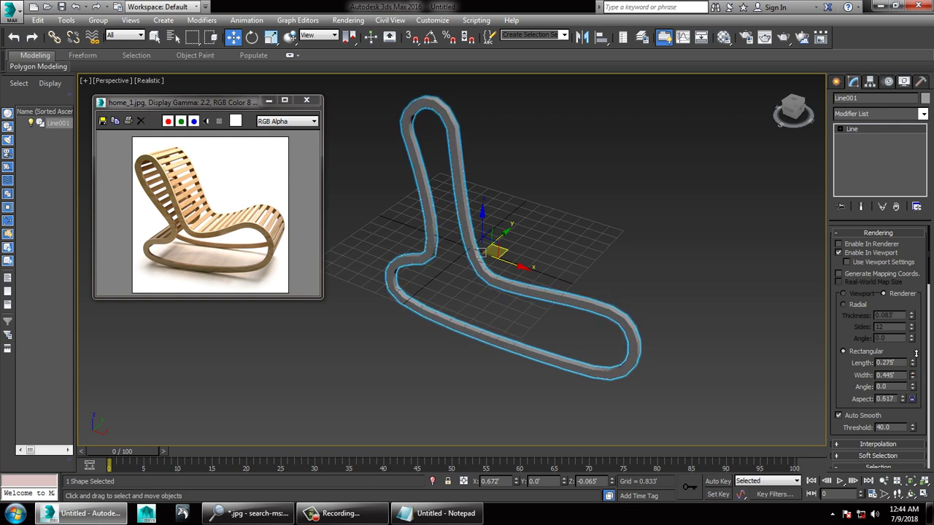
pyautogui.moveTo(543, 335)
pyautogui.keyDown('alt'); pyautogui.mouseDown(button='middle')
pyautogui.moveTo(674, 307)
pyautogui.moveTo(530, 276)
pyautogui.mouseUp(button='middle'); pyautogui.keyUp('alt')
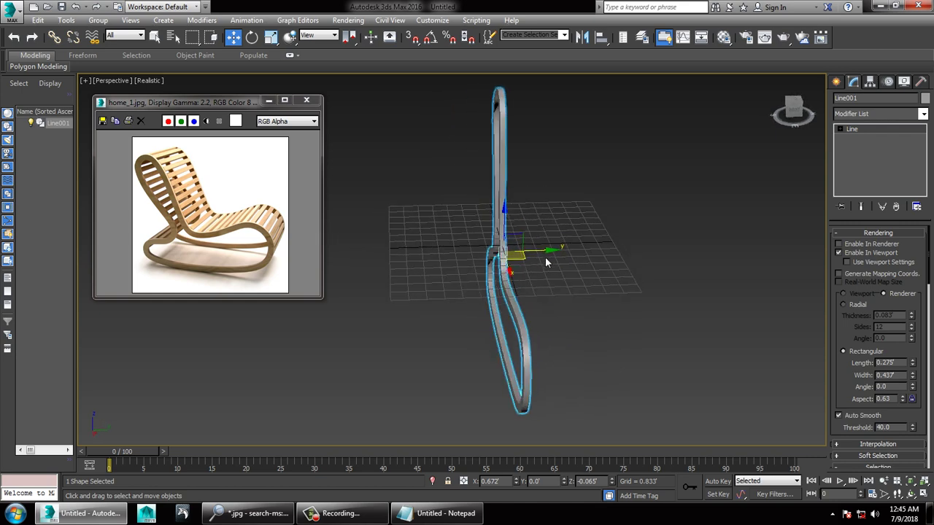
# Copy the chair strip off to the right as Line002.
pyautogui.keyDown('shift'); pyautogui.moveTo(547, 260); pyautogui.dragTo(625, 280); pyautogui.keyUp('shift')
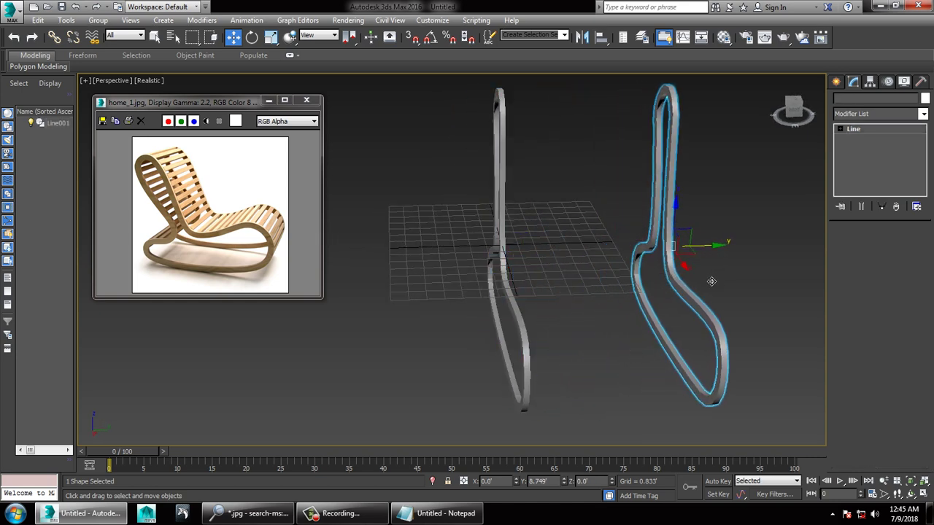
pyautogui.click(475, 308)
pyautogui.keyDown('alt'); pyautogui.moveTo(529, 246); pyautogui.dragTo(694, 287, button='middle'); pyautogui.keyUp('alt')
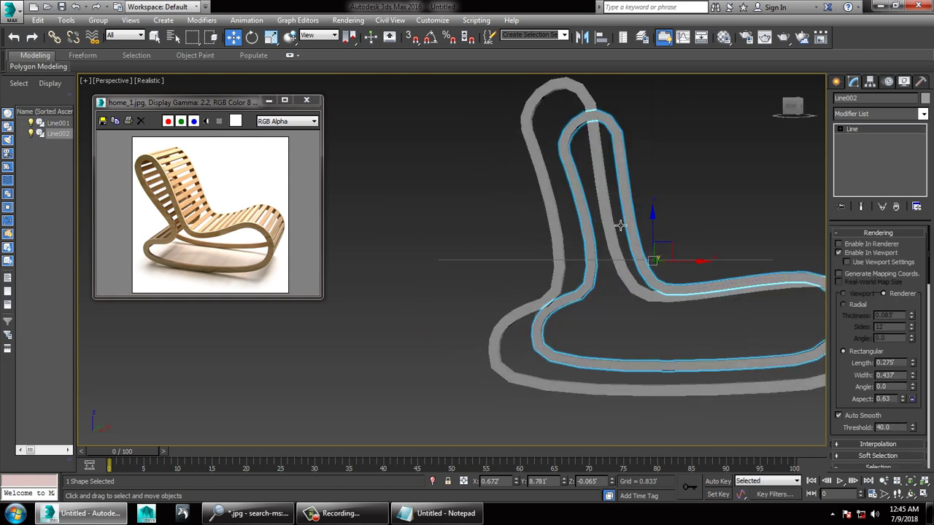
pyautogui.scroll(-3, 694, 287)
# Turn off Enable In Viewport for Line001 so it shows as a thin outline.
pyautogui.moveTo(431, 129); pyautogui.dragTo(683, 355)
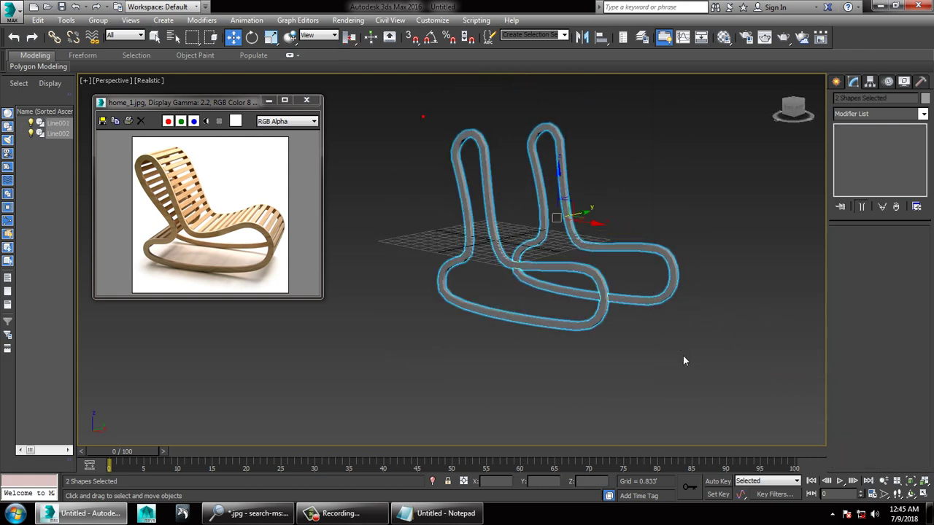
pyautogui.moveTo(572, 189)
pyautogui.keyDown('alt'); pyautogui.mouseDown(button='middle')
pyautogui.moveTo(583, 255)
pyautogui.moveTo(541, 202)
pyautogui.moveTo(516, 146)
pyautogui.mouseUp(button='middle'); pyautogui.keyUp('alt')
pyautogui.click(509, 146)
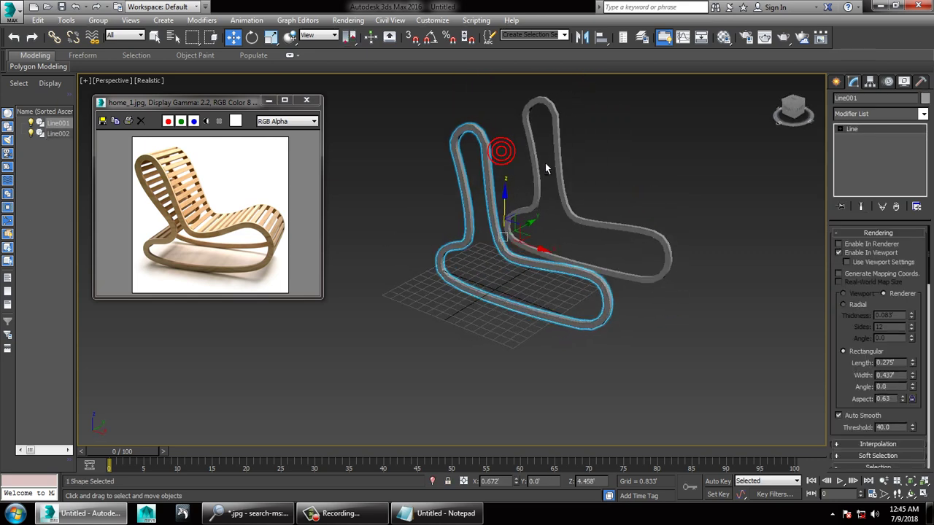
pyautogui.click(849, 252)
pyautogui.moveTo(724, 285)
pyautogui.keyDown('alt'); pyautogui.mouseDown(button='middle')
pyautogui.moveTo(629, 271)
pyautogui.moveTo(622, 283)
pyautogui.mouseUp(button='middle'); pyautogui.keyUp('alt')
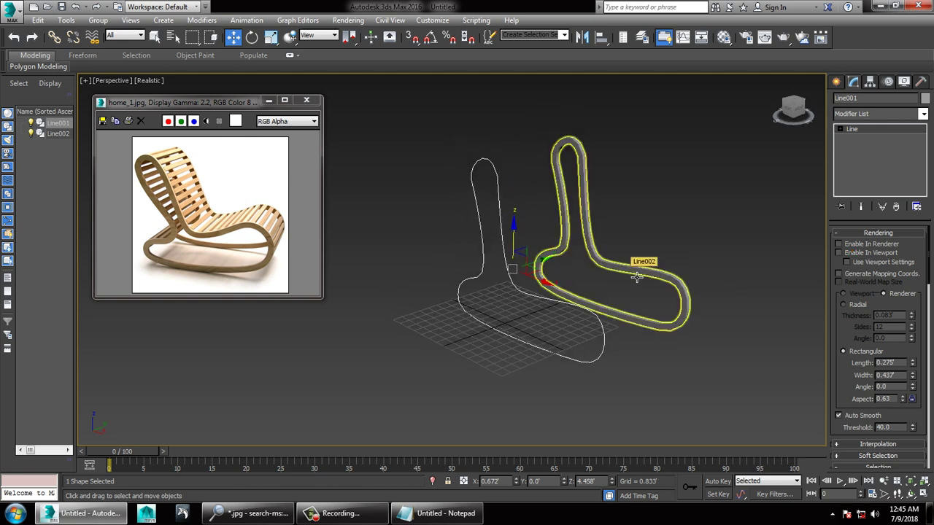
pyautogui.moveTo(620, 314)
pyautogui.keyDown('alt'); pyautogui.mouseDown(button='middle')
pyautogui.moveTo(607, 337)
pyautogui.moveTo(656, 321)
pyautogui.mouseUp(button='middle'); pyautogui.keyUp('alt')
pyautogui.hotkey('alt', 'w')
pyautogui.hotkey('alt', 'w')
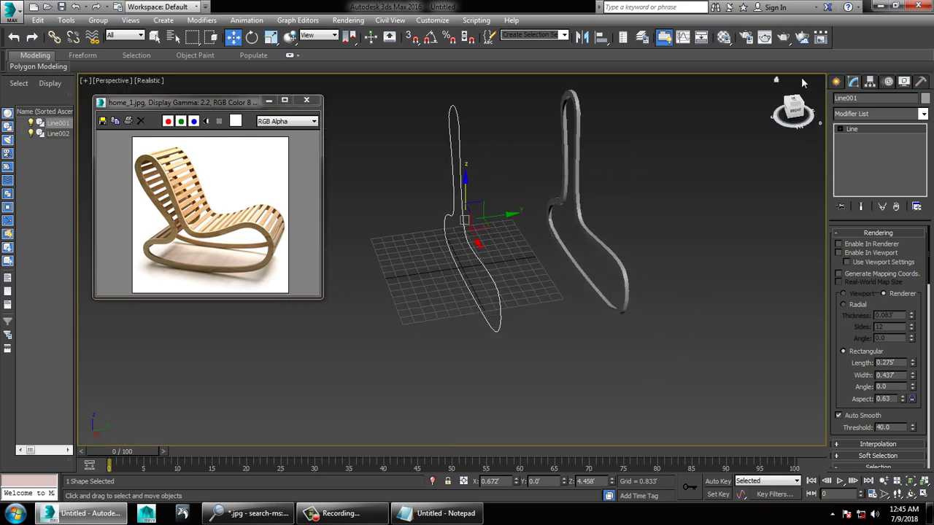
pyautogui.click(836, 81)
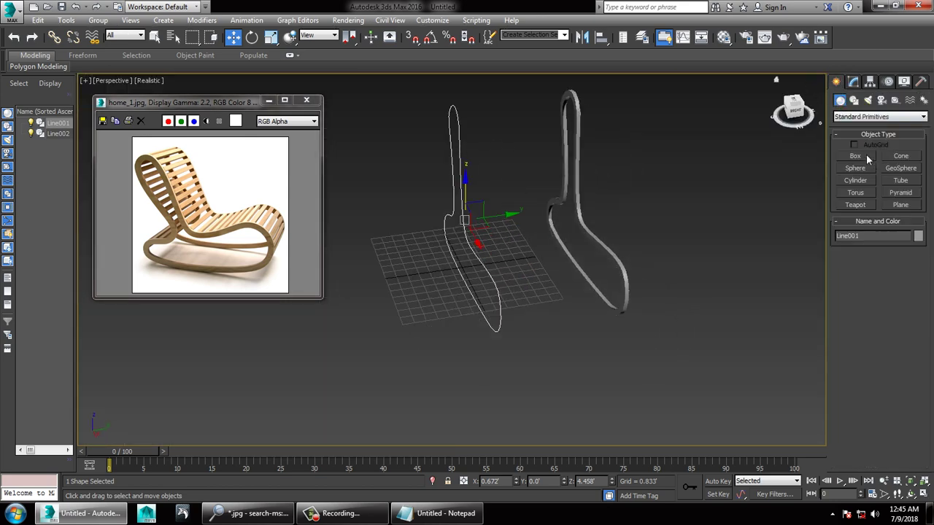
# Draw a long box below the chair profiles and show edged faces.
pyautogui.click(866, 157)
pyautogui.moveTo(521, 386); pyautogui.dragTo(714, 363)
pyautogui.click(714, 363)
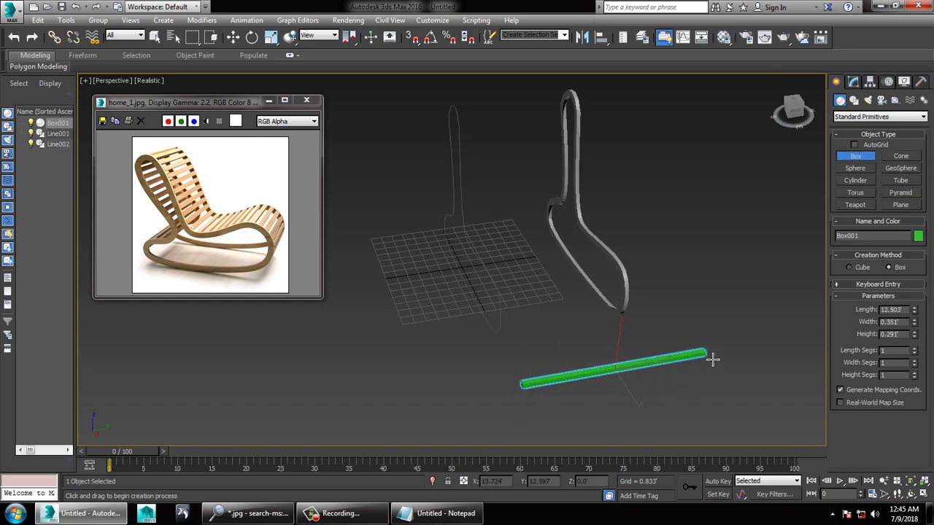
pyautogui.press('w')
pyautogui.moveTo(709, 354)
pyautogui.keyDown('alt'); pyautogui.mouseDown(button='middle')
pyautogui.moveTo(595, 297)
pyautogui.moveTo(575, 377)
pyautogui.moveTo(553, 365)
pyautogui.mouseUp(button='middle'); pyautogui.keyUp('alt')
pyautogui.press('F4')
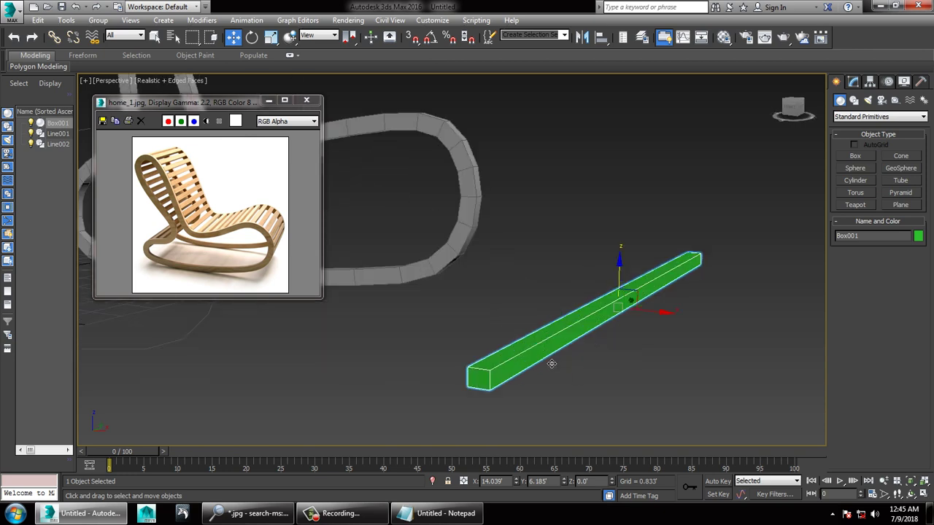
# Scale Box001 flatter and shorter into a thin chair slat.
pyautogui.press('r')
pyautogui.moveTo(621, 267); pyautogui.dragTo(632, 300)
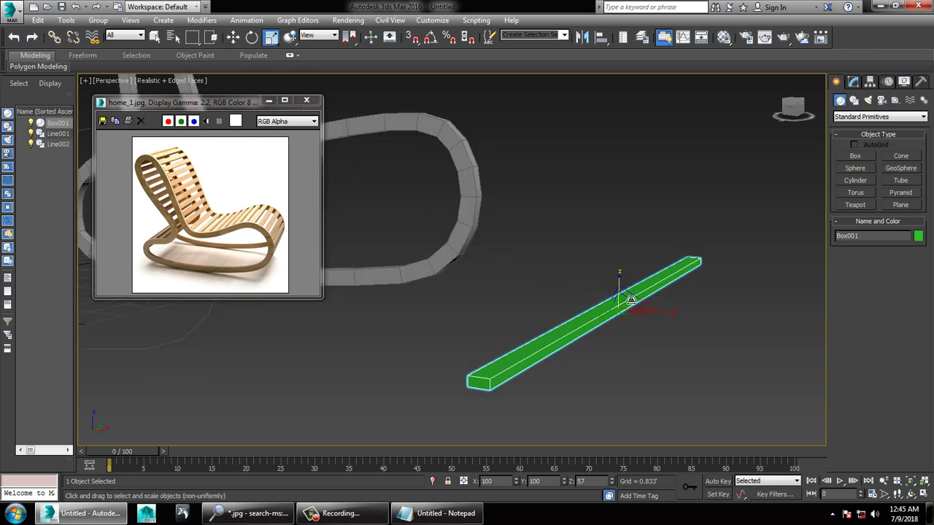
pyautogui.moveTo(631, 301)
pyautogui.keyDown('alt'); pyautogui.mouseDown(button='middle')
pyautogui.moveTo(640, 319)
pyautogui.moveTo(650, 313)
pyautogui.moveTo(649, 340)
pyautogui.moveTo(602, 333)
pyautogui.mouseUp(button='middle'); pyautogui.keyUp('alt')
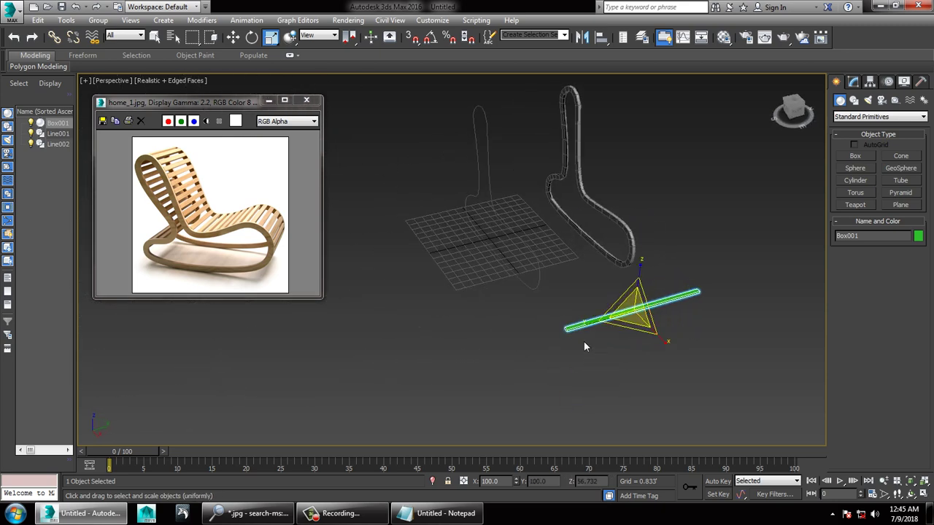
pyautogui.moveTo(601, 333); pyautogui.dragTo(598, 330)
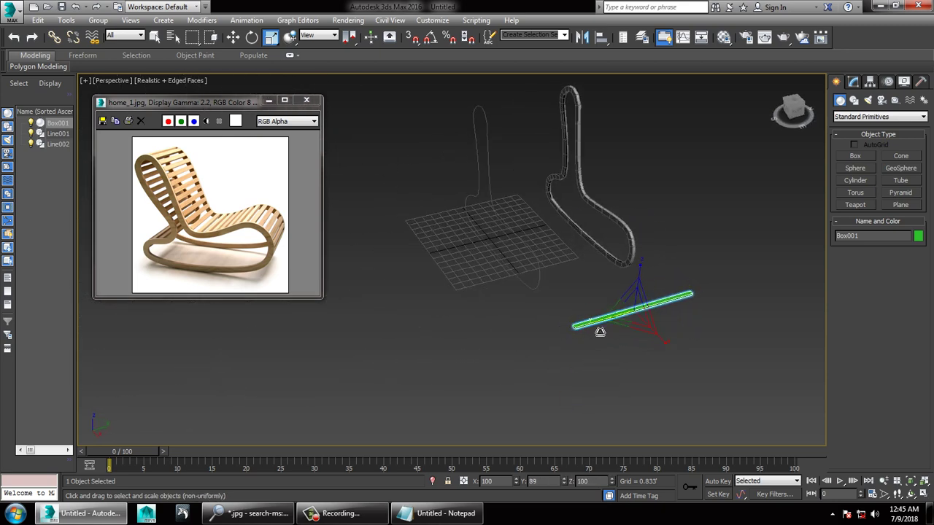
pyautogui.press('w')
pyautogui.keyDown('alt'); pyautogui.moveTo(585, 301); pyautogui.dragTo(660, 319, button='middle'); pyautogui.keyUp('alt')
pyautogui.press('r')
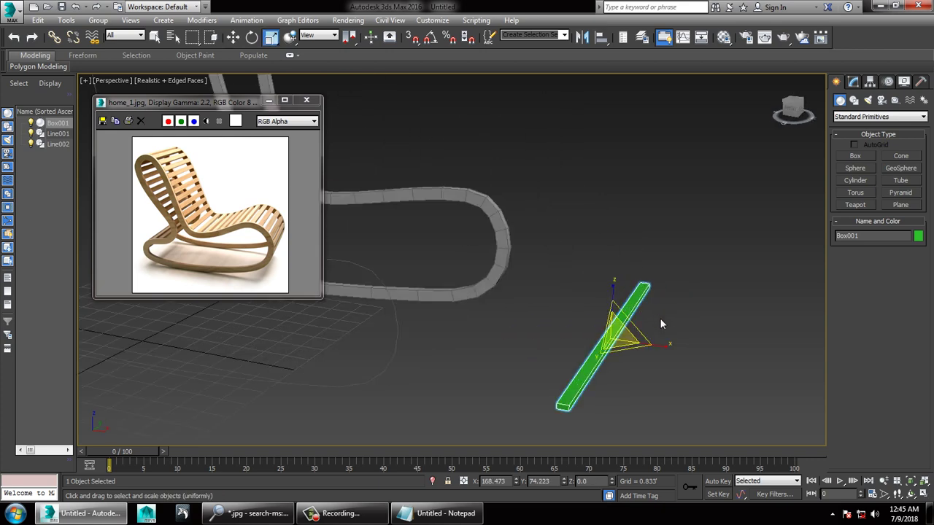
pyautogui.moveTo(677, 355); pyautogui.dragTo(684, 355)
pyautogui.press('w')
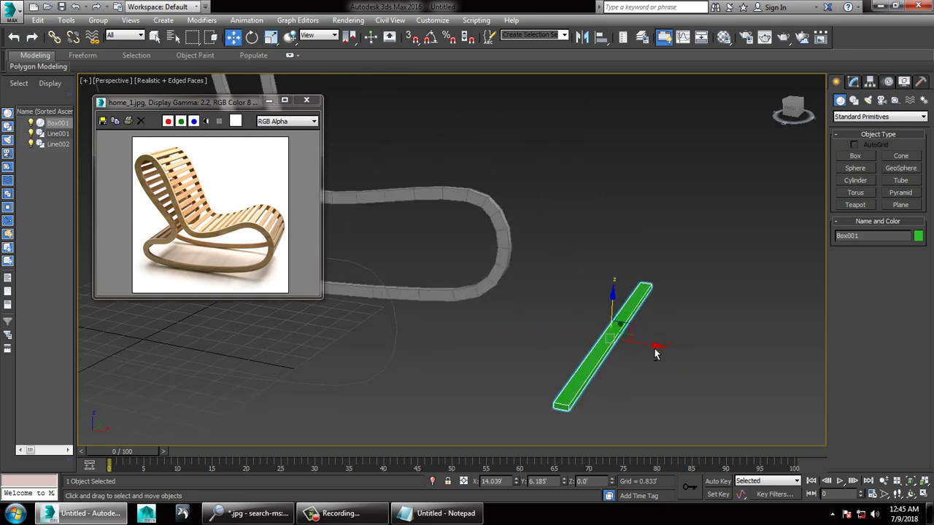
pyautogui.moveTo(659, 351)
pyautogui.keyDown('alt'); pyautogui.mouseDown(button='middle')
pyautogui.moveTo(639, 327)
pyautogui.moveTo(640, 300)
pyautogui.moveTo(636, 313)
pyautogui.moveTo(657, 322)
pyautogui.mouseUp(button='middle'); pyautogui.keyUp('alt')
pyautogui.press('r')
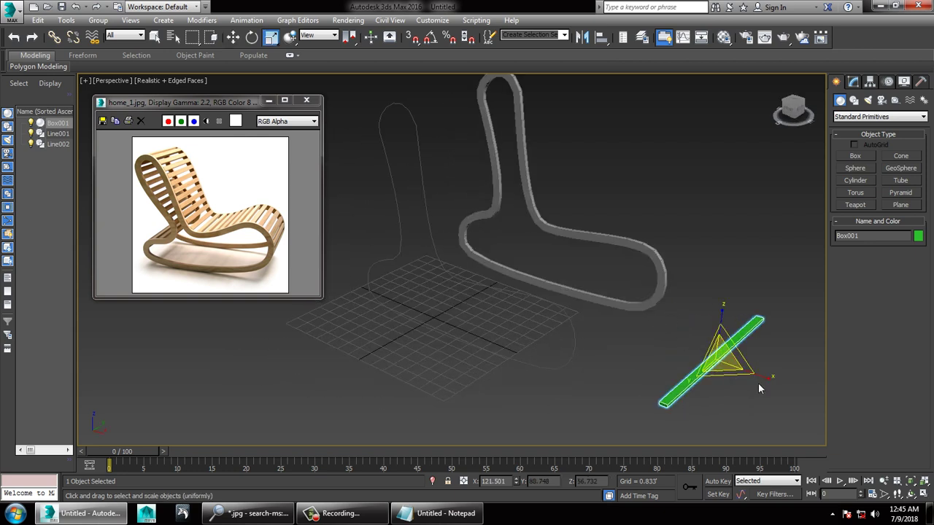
pyautogui.press('w')
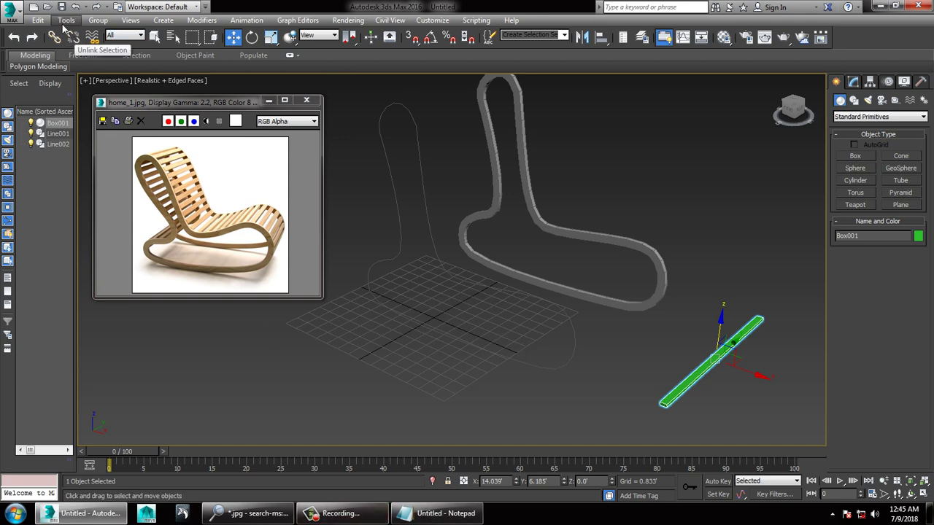
# Use the Spacing Tool to place 70 Box001 slats along Line001, with Follow enabled.
pyautogui.click(64, 21)
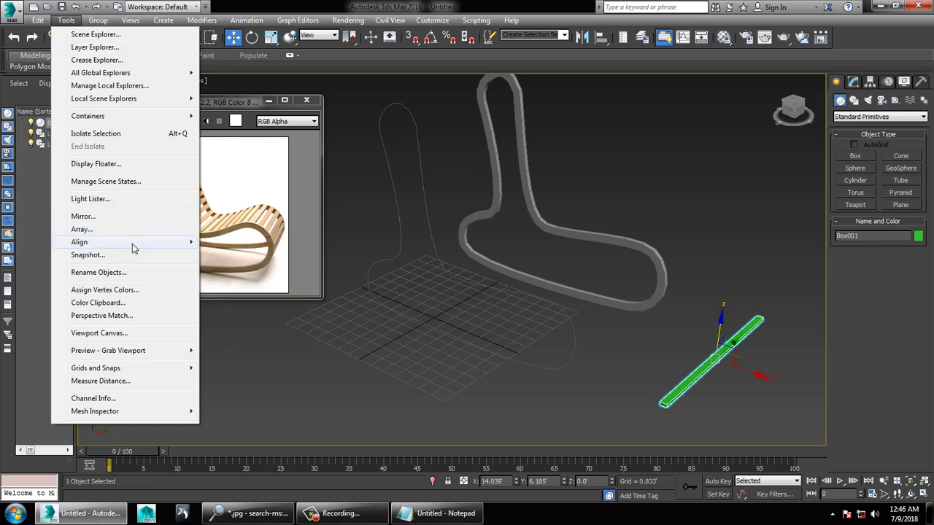
pyautogui.click(235, 268)
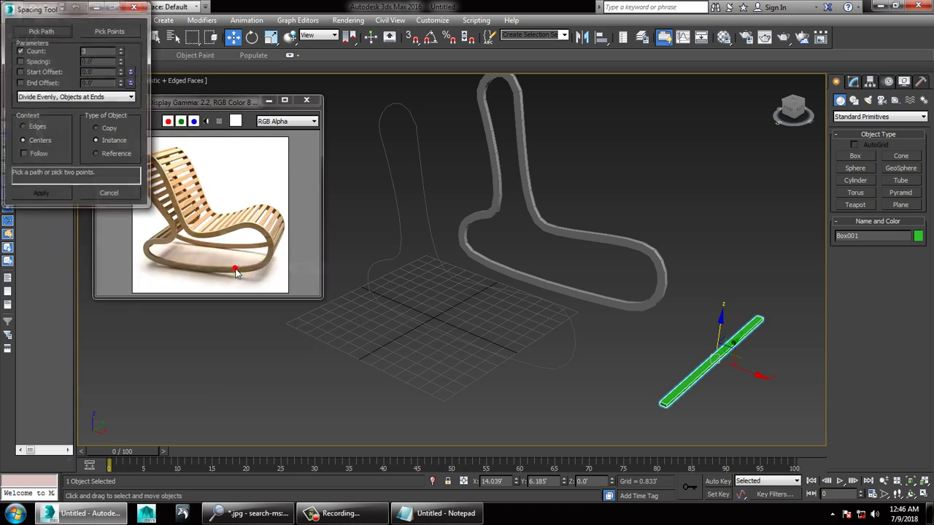
pyautogui.click(40, 32)
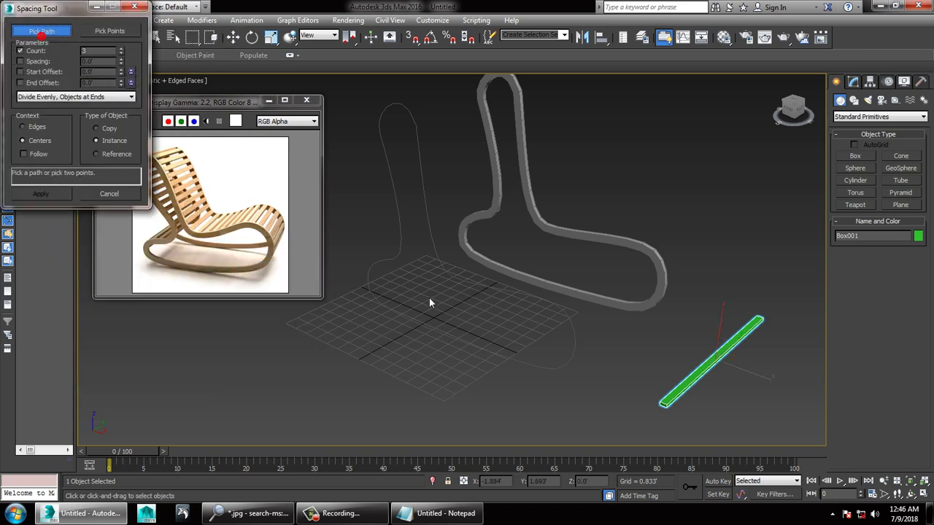
pyautogui.click(487, 290)
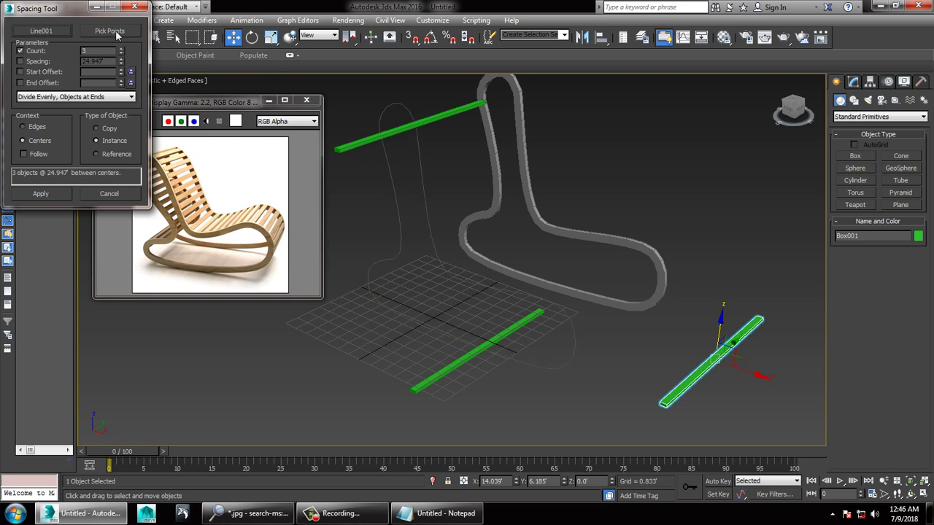
pyautogui.moveTo(123, 49); pyautogui.dragTo(124, 37)
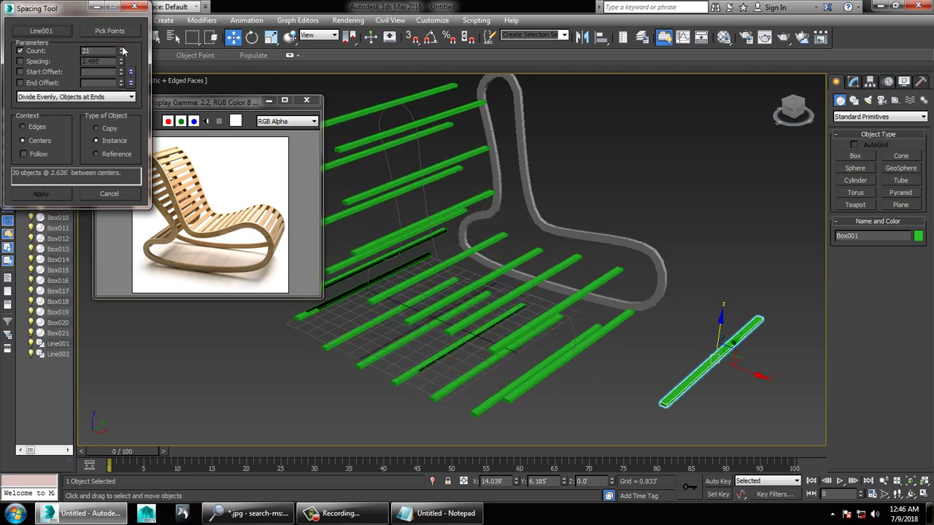
pyautogui.click(24, 154)
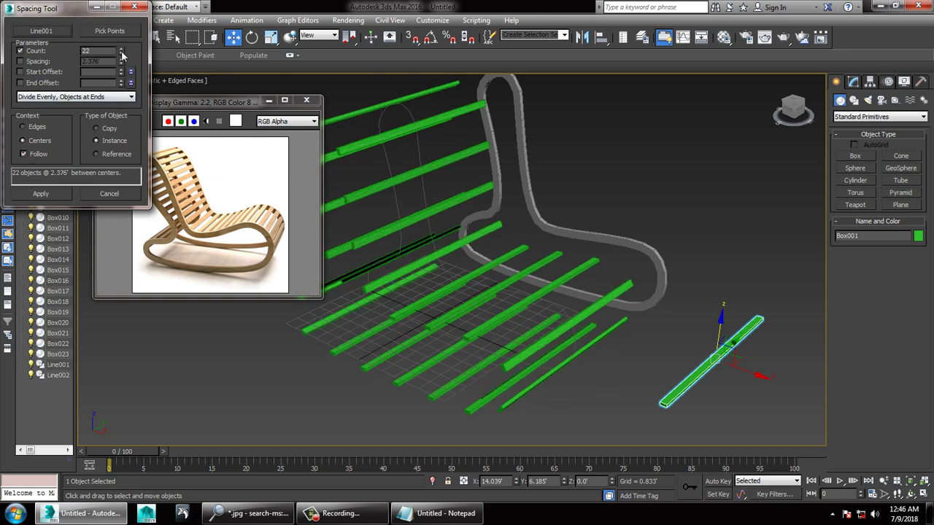
pyautogui.moveTo(122, 52); pyautogui.dragTo(122, 51)
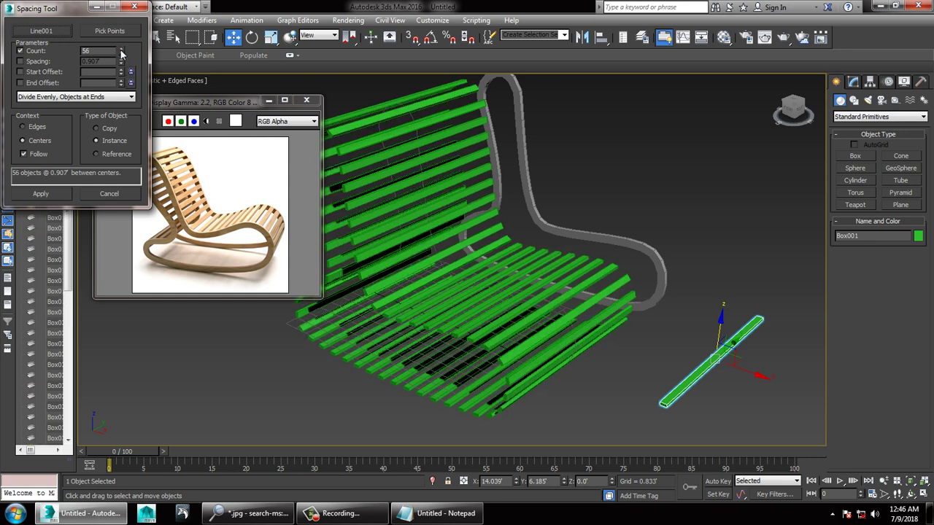
pyautogui.click(121, 52)
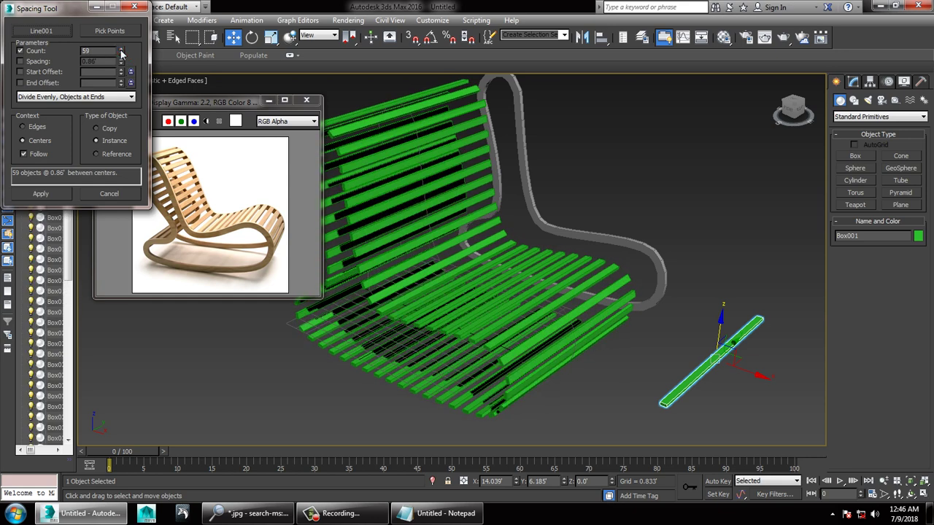
pyautogui.moveTo(121, 51); pyautogui.dragTo(121, 52)
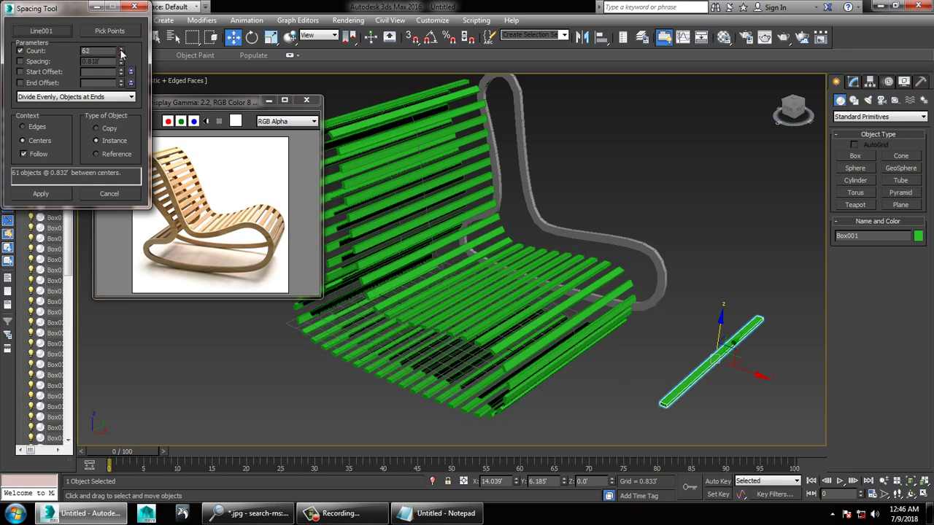
pyautogui.click(121, 51)
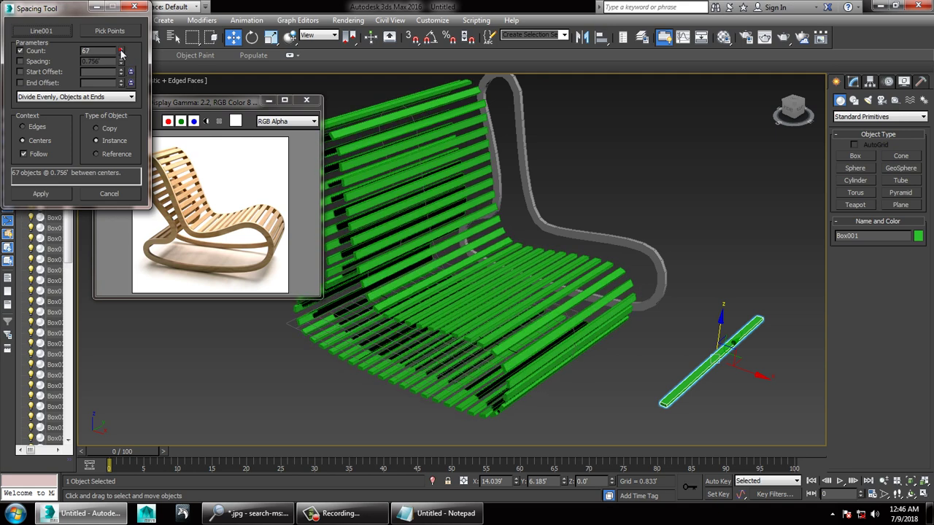
pyautogui.moveTo(122, 52); pyautogui.dragTo(121, 52)
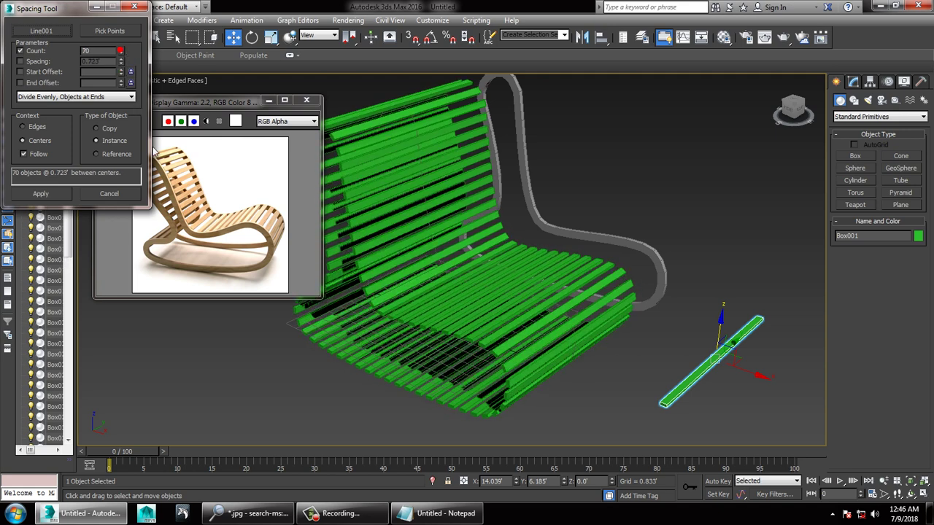
pyautogui.click(30, 196)
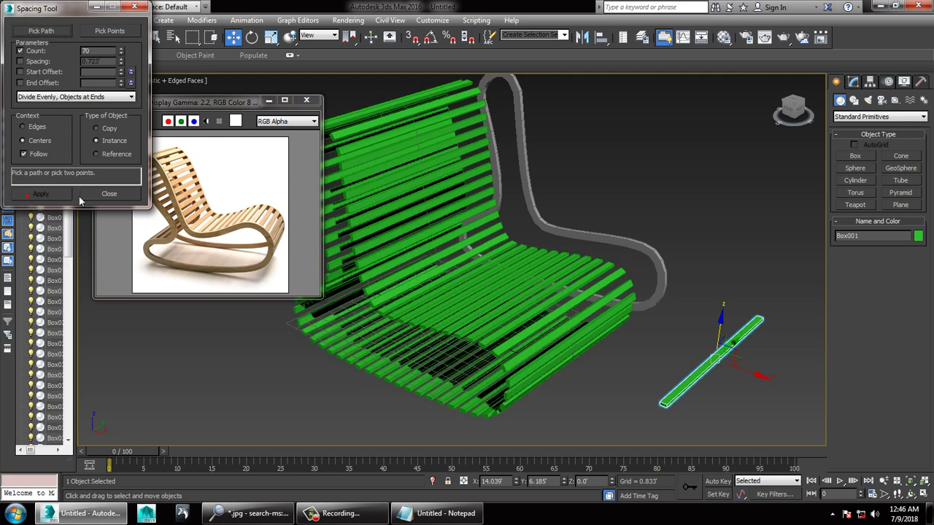
# Make the Line001 chair profile display as a solid tube again.
pyautogui.click(270, 382)
pyautogui.moveTo(277, 376)
pyautogui.keyDown('alt'); pyautogui.mouseDown(button='middle')
pyautogui.moveTo(521, 285)
pyautogui.moveTo(591, 238)
pyautogui.mouseUp(button='middle'); pyautogui.keyUp('alt')
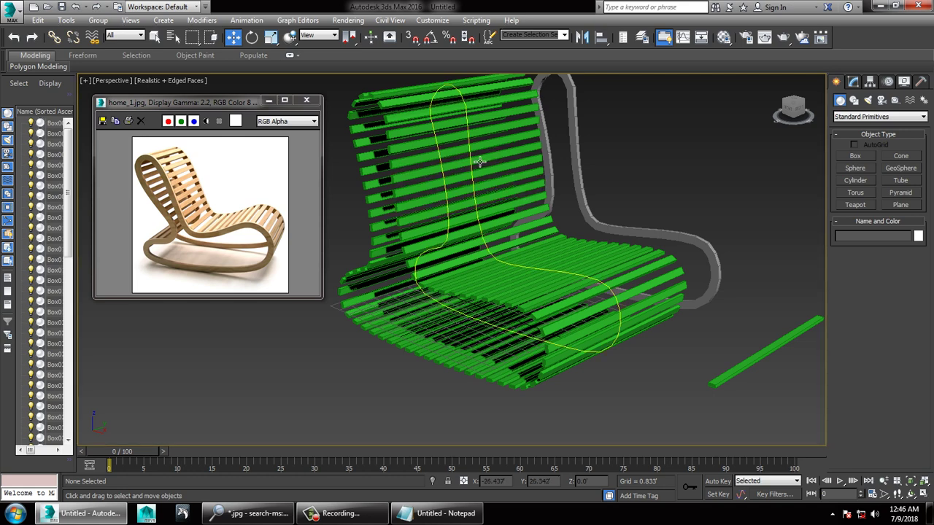
pyautogui.click(472, 153)
pyautogui.keyDown('alt'); pyautogui.moveTo(481, 157); pyautogui.dragTo(525, 150, button='middle'); pyautogui.keyUp('alt')
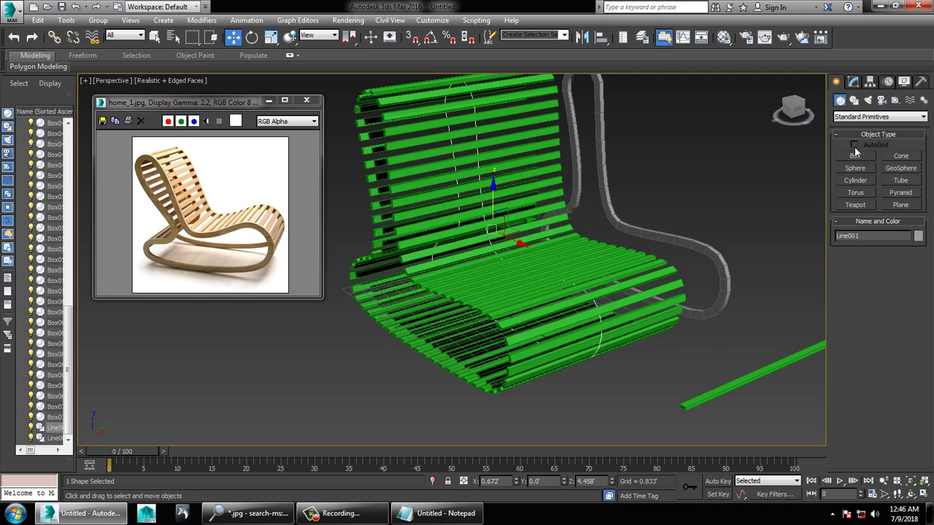
pyautogui.click(852, 82)
pyautogui.click(839, 252)
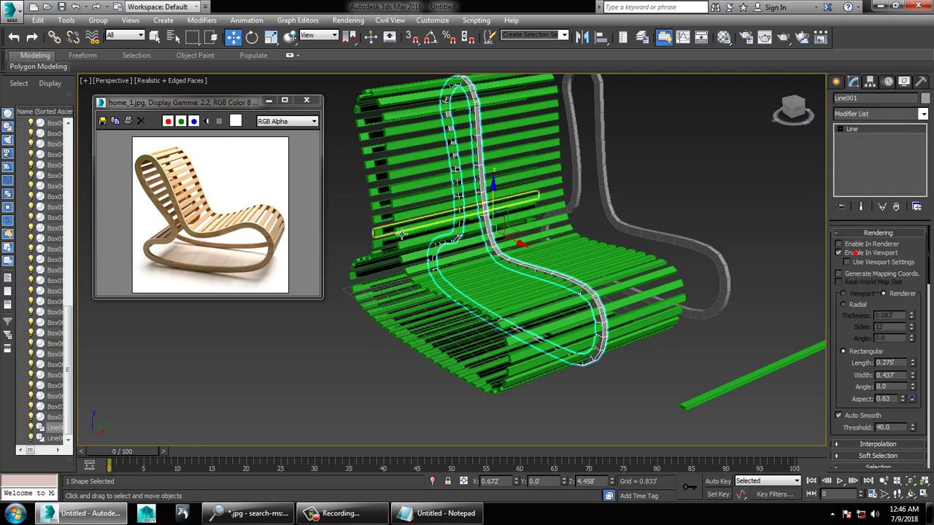
# Move the Line002 side profile onto the slatted bench's right edge.
pyautogui.keyDown('alt'); pyautogui.moveTo(401, 232); pyautogui.dragTo(377, 232, button='middle'); pyautogui.keyUp('alt')
pyautogui.moveTo(538, 226)
pyautogui.keyDown('alt'); pyautogui.mouseDown(button='middle')
pyautogui.moveTo(447, 246)
pyautogui.moveTo(517, 234)
pyautogui.moveTo(510, 317)
pyautogui.moveTo(551, 305)
pyautogui.mouseUp(button='middle'); pyautogui.keyUp('alt')
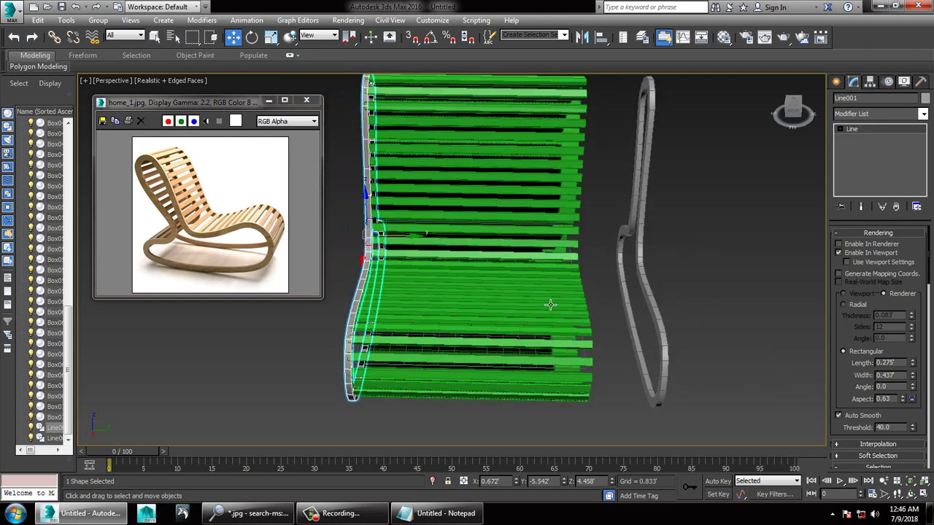
pyautogui.click(654, 305)
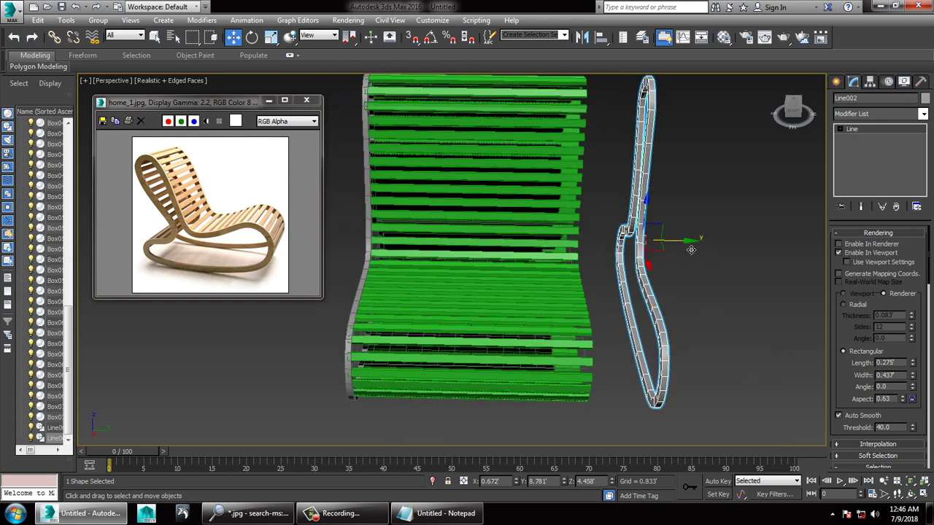
pyautogui.moveTo(691, 249); pyautogui.dragTo(629, 244)
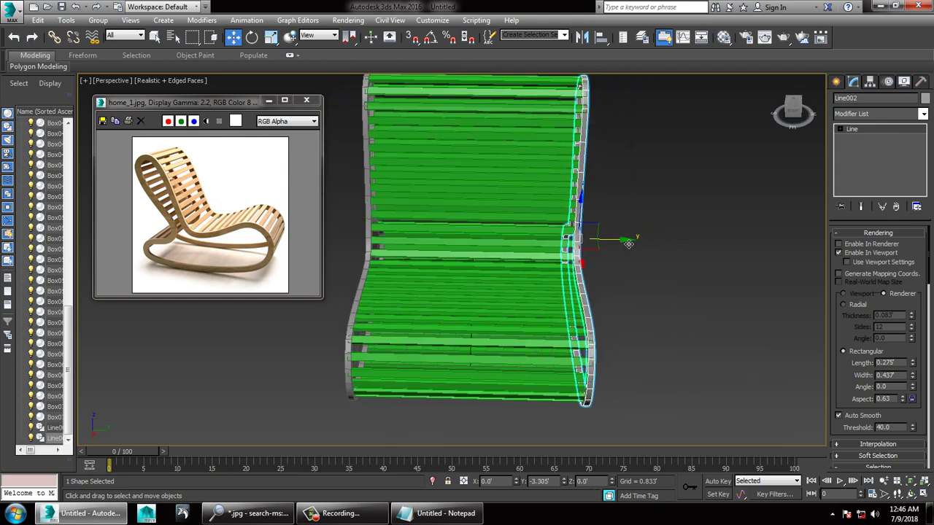
pyautogui.moveTo(628, 244)
pyautogui.keyDown('alt'); pyautogui.mouseDown(button='middle')
pyautogui.moveTo(642, 254)
pyautogui.moveTo(687, 221)
pyautogui.moveTo(693, 271)
pyautogui.moveTo(655, 232)
pyautogui.mouseUp(button='middle'); pyautogui.keyUp('alt')
pyautogui.scroll(-3, 693, 272)
# In the maximized Front view, window-select the 23 bottom-loop slats and delete them.
pyautogui.hotkey('alt', 'w')
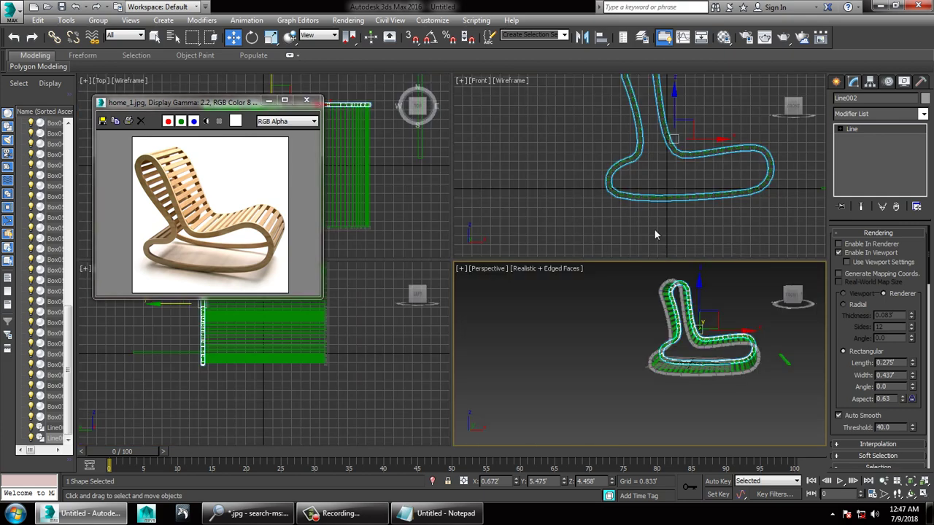
pyautogui.hotkey('alt', 'w')
pyautogui.scroll(-2, 621, 245)
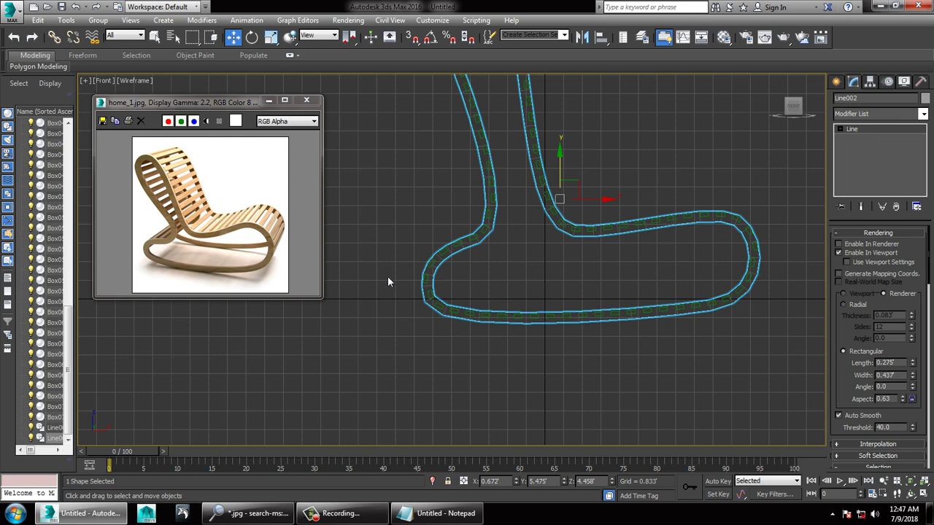
pyautogui.moveTo(387, 277); pyautogui.dragTo(768, 357)
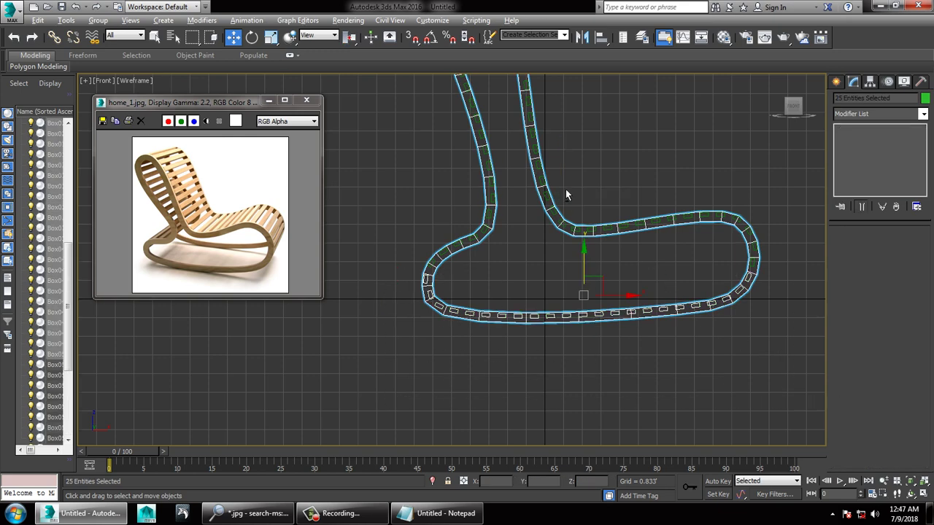
pyautogui.keyDown('alt'); pyautogui.moveTo(646, 269); pyautogui.dragTo(647, 269); pyautogui.keyUp('alt')
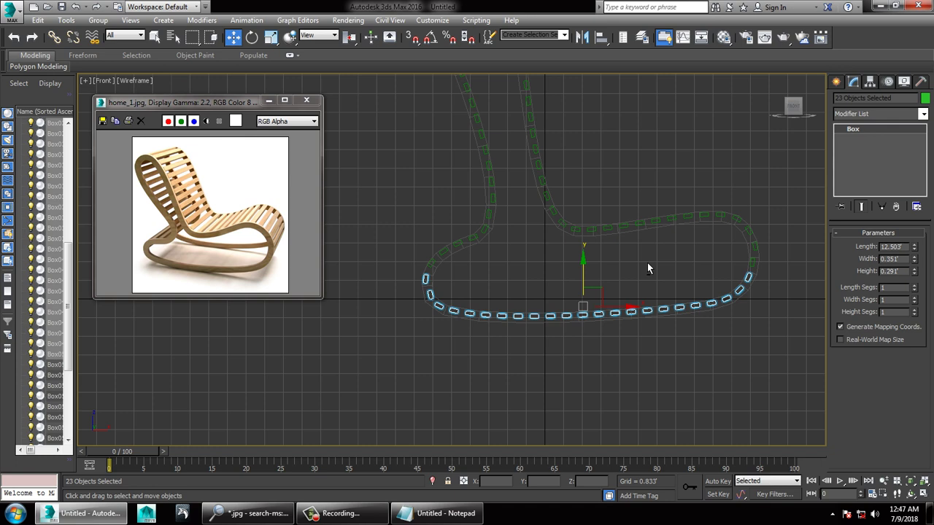
pyautogui.press('Delete')
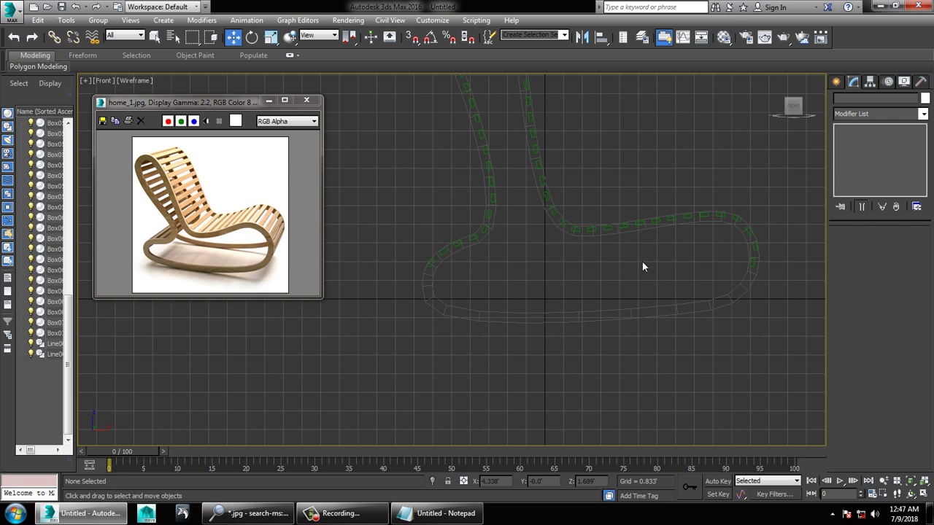
# Color every piece of the chair orange.
pyautogui.hotkey('ctrl', 'a')
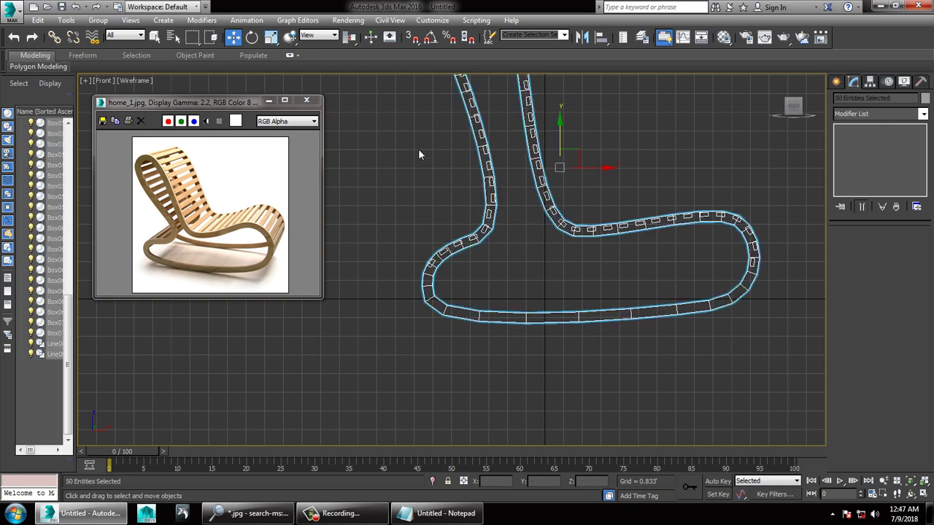
pyautogui.click(925, 98)
pyautogui.click(387, 236)
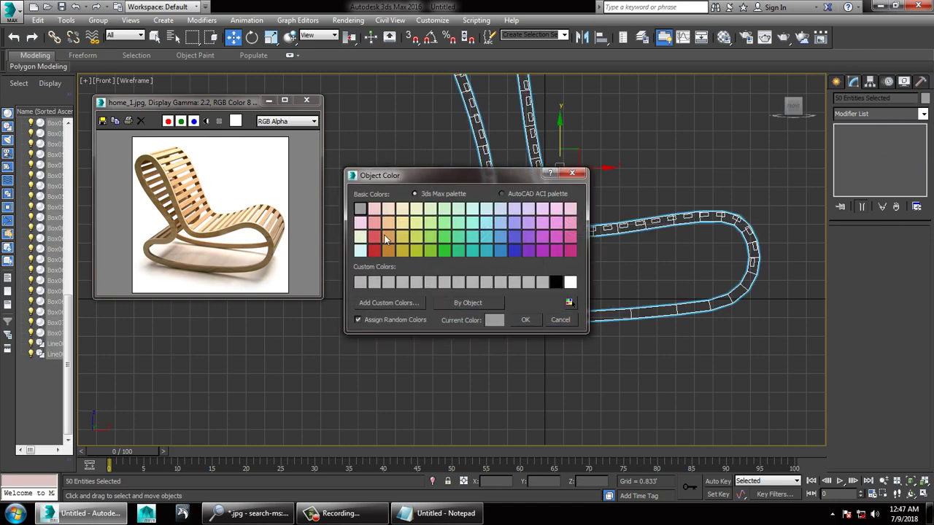
pyautogui.click(529, 322)
pyautogui.click(713, 420)
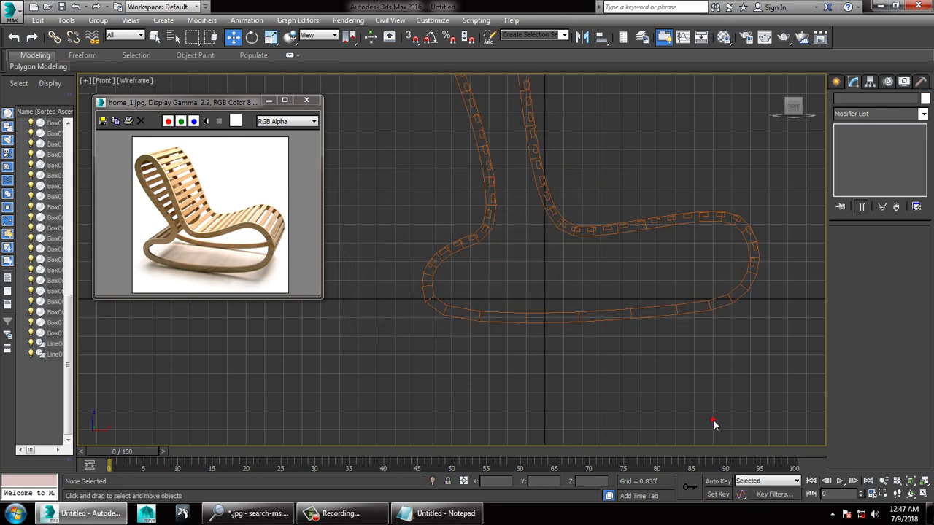
# Maximize the Perspective view and delete the stray plank beside the chair.
pyautogui.hotkey('alt', 'w')
pyautogui.click(576, 267)
pyautogui.hotkey('alt', 'w')
pyautogui.keyDown('alt'); pyautogui.moveTo(576, 272); pyautogui.dragTo(725, 352, button='middle'); pyautogui.keyUp('alt')
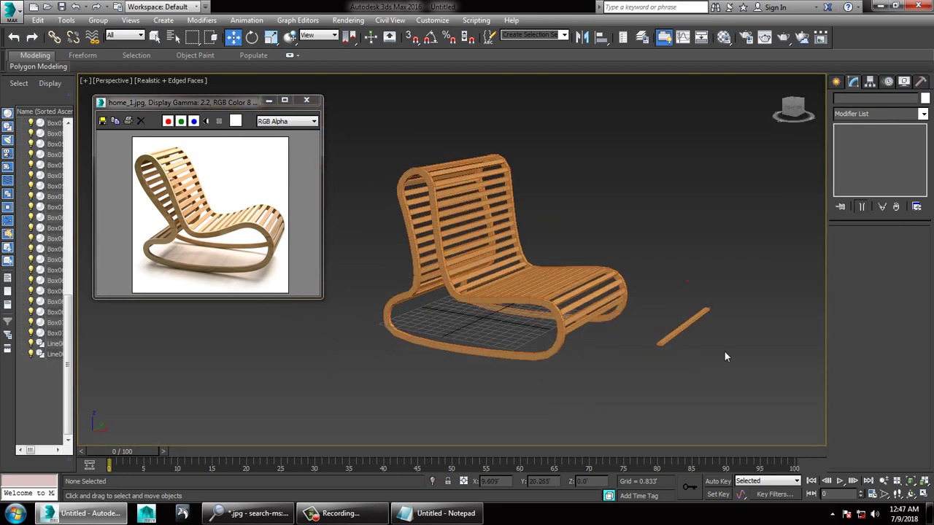
pyautogui.click(689, 330)
pyautogui.press('Delete')
# Select all 49 chair pieces, then choose the Plane standard primitive.
pyautogui.moveTo(622, 315)
pyautogui.keyDown('alt'); pyautogui.mouseDown(button='middle')
pyautogui.moveTo(601, 240)
pyautogui.moveTo(648, 236)
pyautogui.moveTo(635, 244)
pyautogui.moveTo(645, 243)
pyautogui.mouseUp(button='middle'); pyautogui.keyUp('alt')
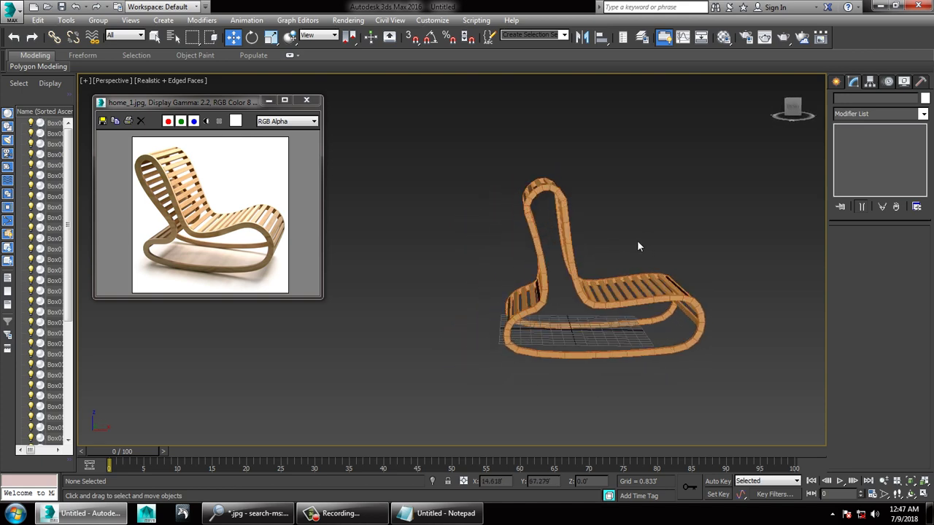
pyautogui.moveTo(484, 138); pyautogui.dragTo(740, 400)
pyautogui.moveTo(740, 400)
pyautogui.keyDown('alt'); pyautogui.mouseDown(button='middle')
pyautogui.moveTo(684, 265)
pyautogui.moveTo(571, 299)
pyautogui.mouseUp(button='middle'); pyautogui.keyUp('alt')
pyautogui.click(836, 81)
pyautogui.click(900, 205)
# Draw a large floor plane under the chair and color it grey.
pyautogui.moveTo(635, 256); pyautogui.dragTo(275, 368)
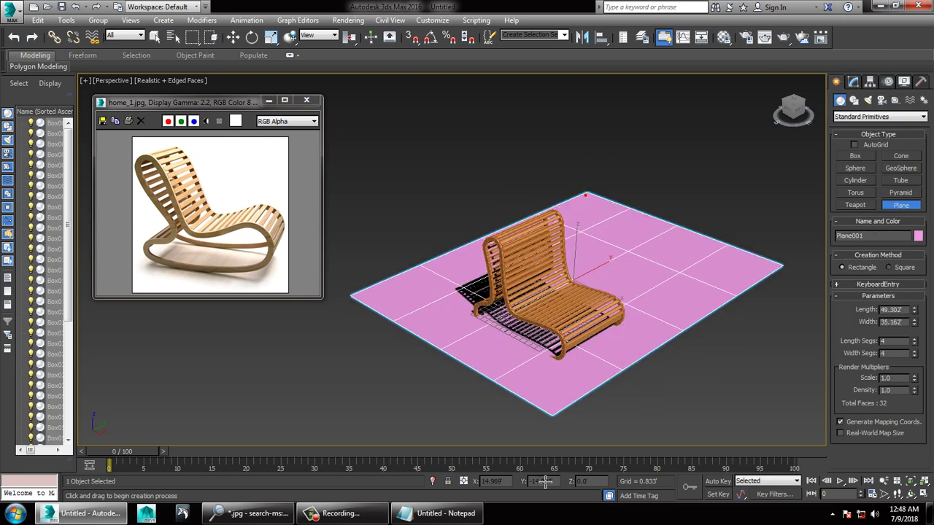
pyautogui.rightClick(635, 255)
pyautogui.scroll(2, 634, 254)
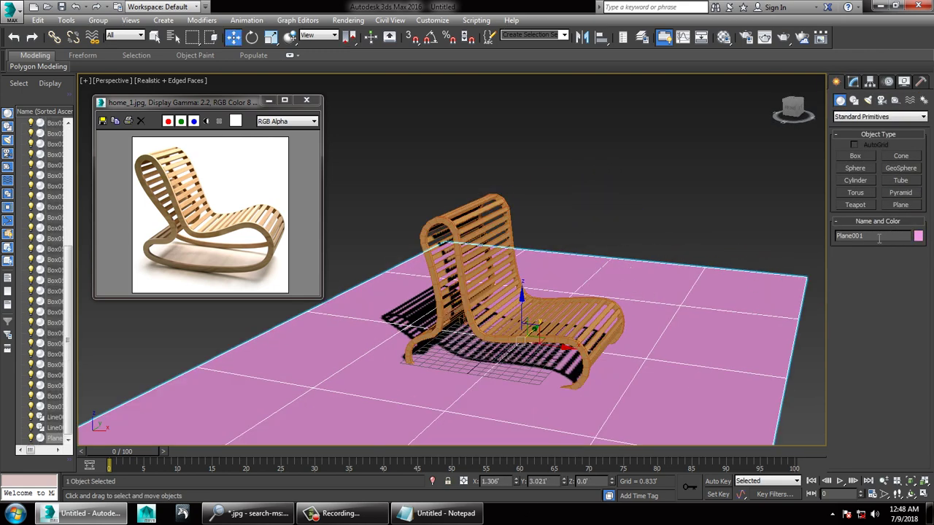
pyautogui.click(917, 236)
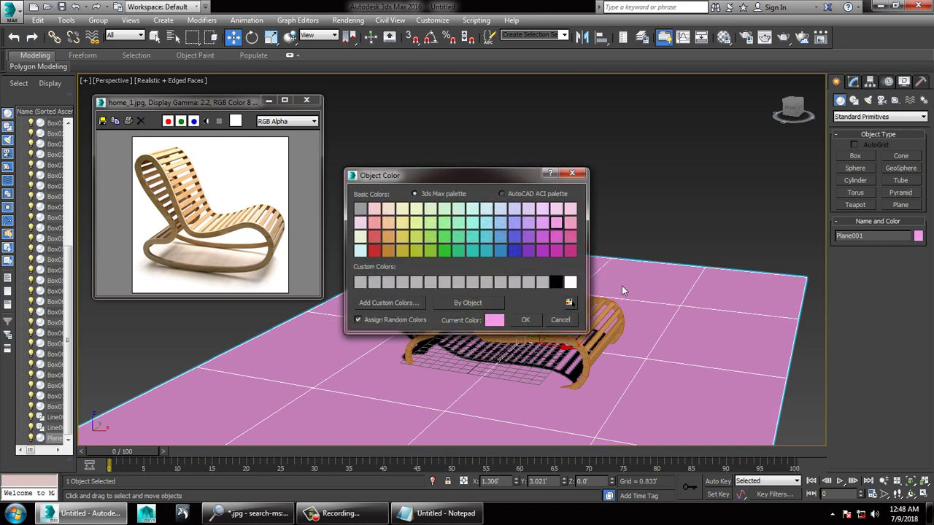
pyautogui.click(542, 283)
pyautogui.click(525, 321)
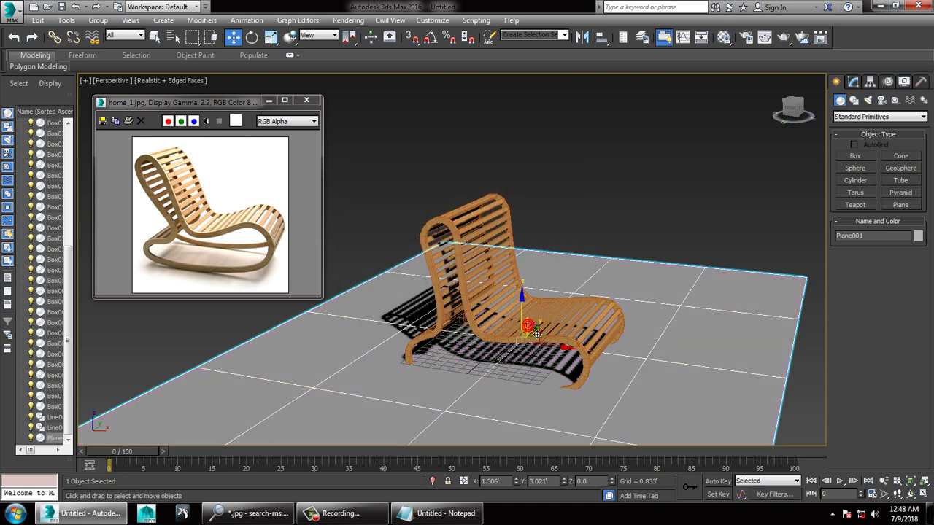
# Lift the chair slightly above the floor and Shift-drag a copy to the right.
pyautogui.hotkey('ctrl', 'a')
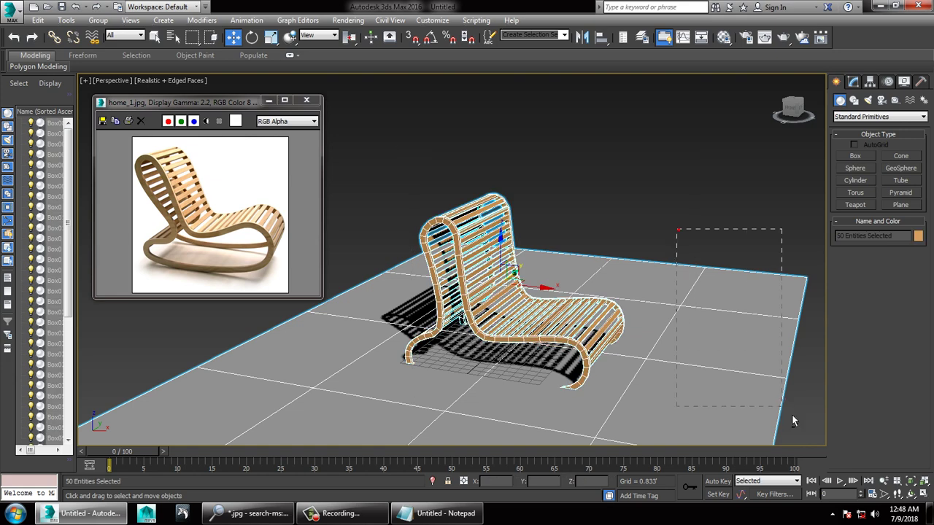
pyautogui.keyDown('alt'); pyautogui.click(791, 414); pyautogui.keyUp('alt')
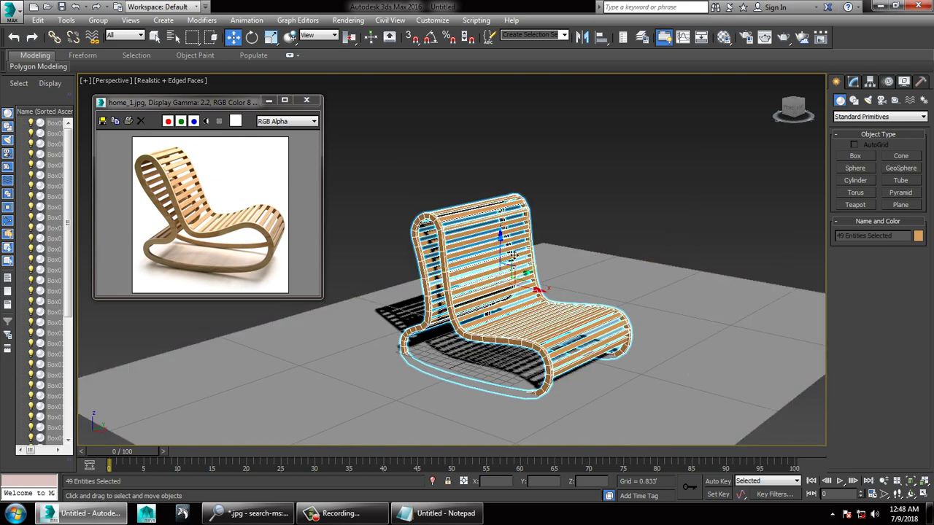
pyautogui.moveTo(513, 255); pyautogui.dragTo(523, 242)
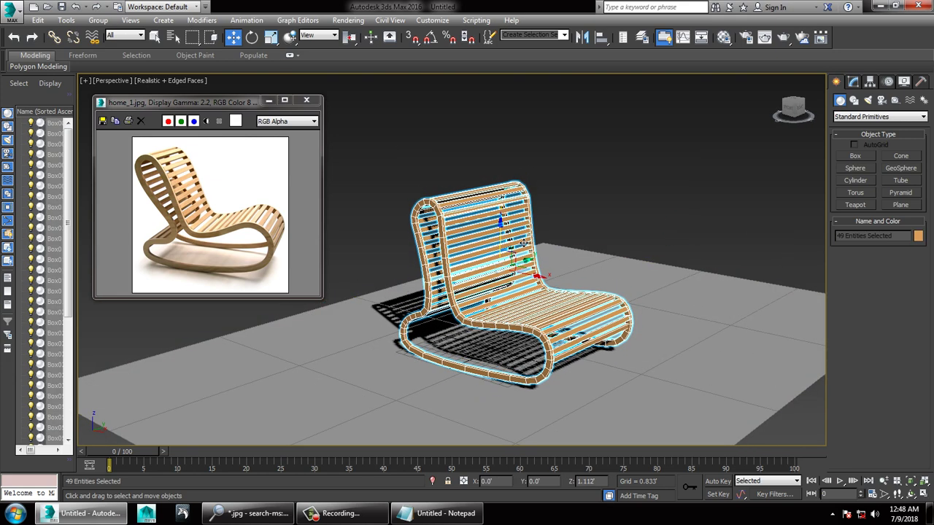
pyautogui.keyDown('alt'); pyautogui.moveTo(523, 242); pyautogui.dragTo(537, 283, button='middle'); pyautogui.keyUp('alt')
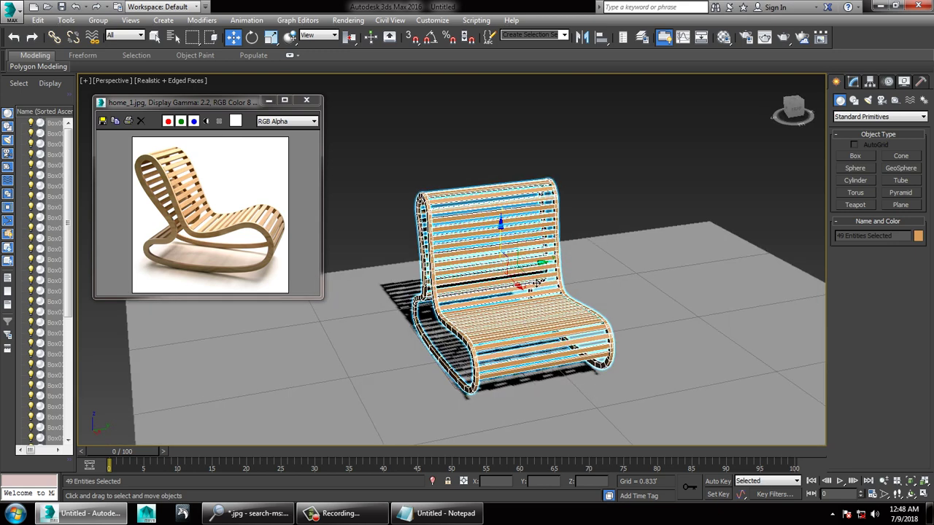
pyautogui.moveTo(539, 274)
pyautogui.mouseDown()
pyautogui.moveTo(432, 286)
pyautogui.moveTo(617, 286)
pyautogui.mouseUp()
# Confirm a single chair copy, then turn off Edged Faces to view both chairs.
pyautogui.click(480, 310)
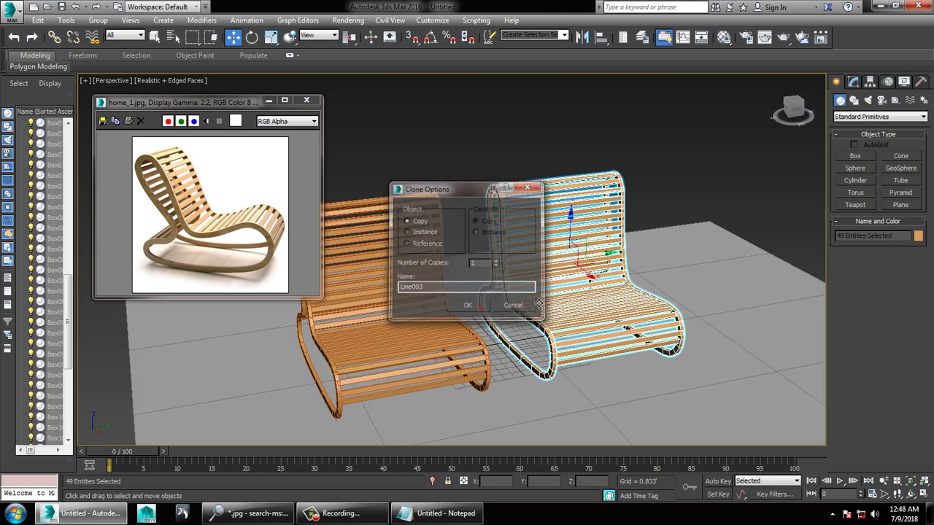
pyautogui.click(648, 241)
pyautogui.press('F4')
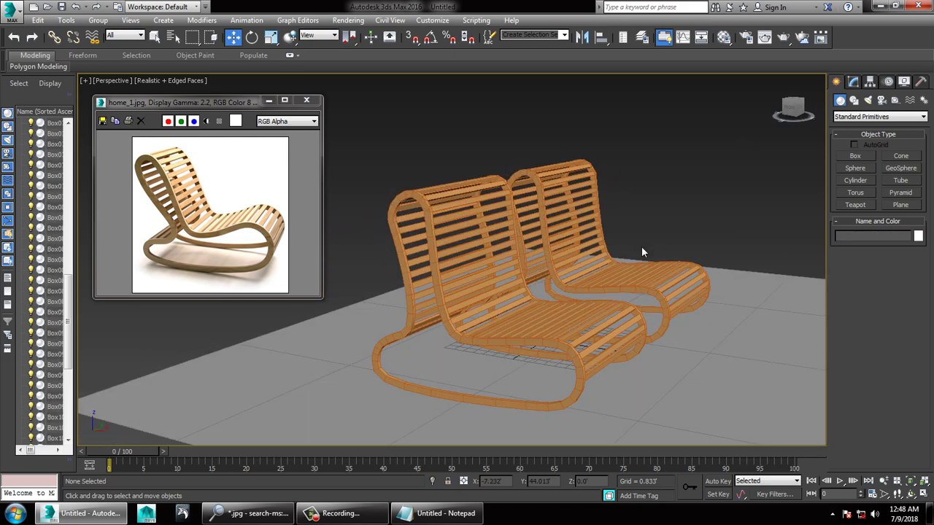
pyautogui.keyDown('alt'); pyautogui.moveTo(648, 242); pyautogui.dragTo(599, 278, button='middle'); pyautogui.keyUp('alt')
pyautogui.scroll(3, 599, 277)
pyautogui.scroll(2, 597, 273)
pyautogui.scroll(2, 595, 270)
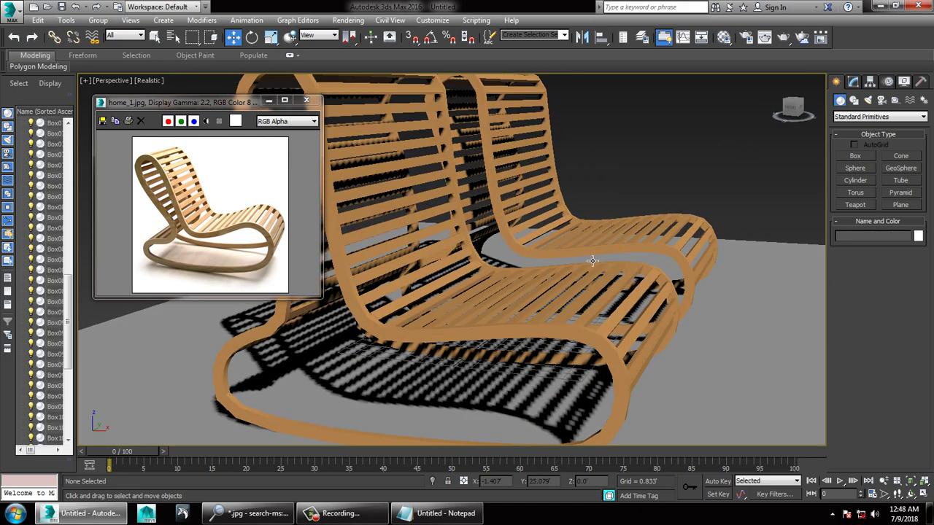
pyautogui.scroll(-8, 593, 261)
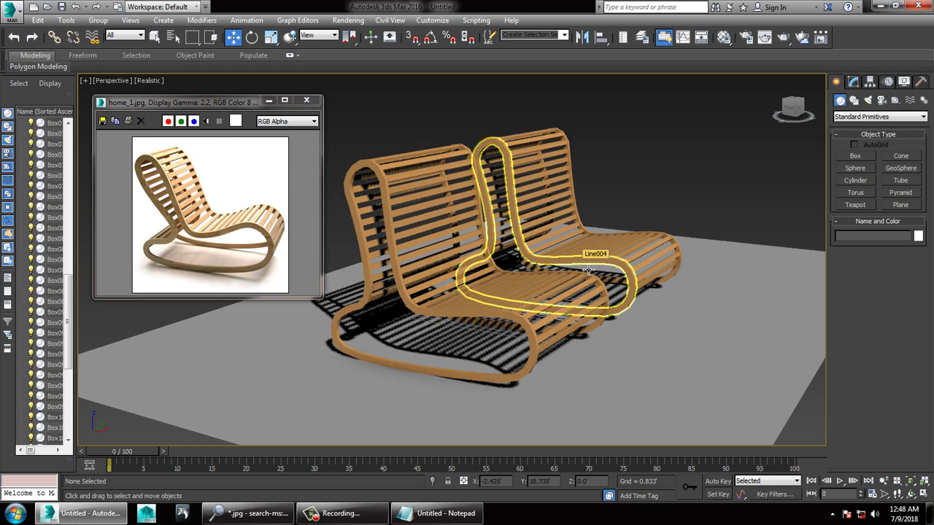
# Add the closing line 'Thanks for watching..' to the Notepad tutorial notes.
pyautogui.click(449, 513)
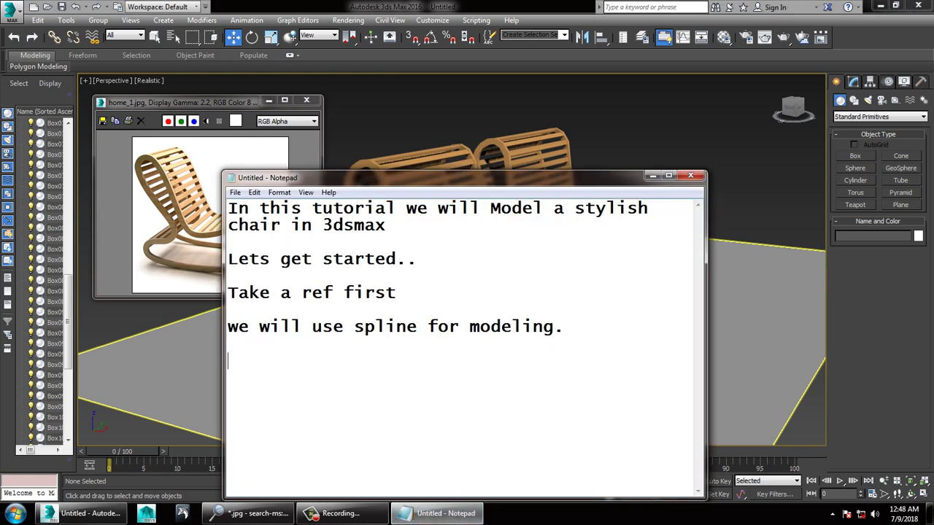
pyautogui.write('Thanks for mw')
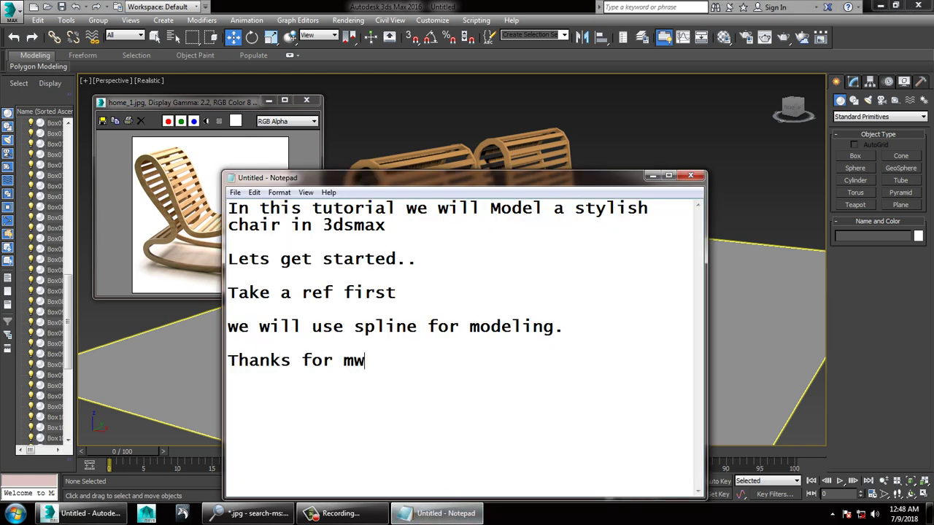
pyautogui.press('BackSpace')
pyautogui.press('BackSpace')
pyautogui.write('wat')
pyautogui.write('ching..')
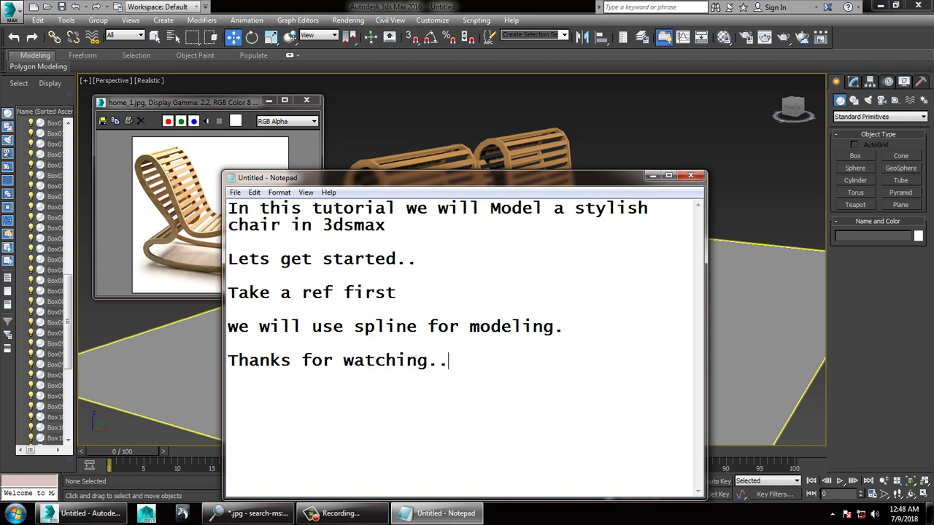